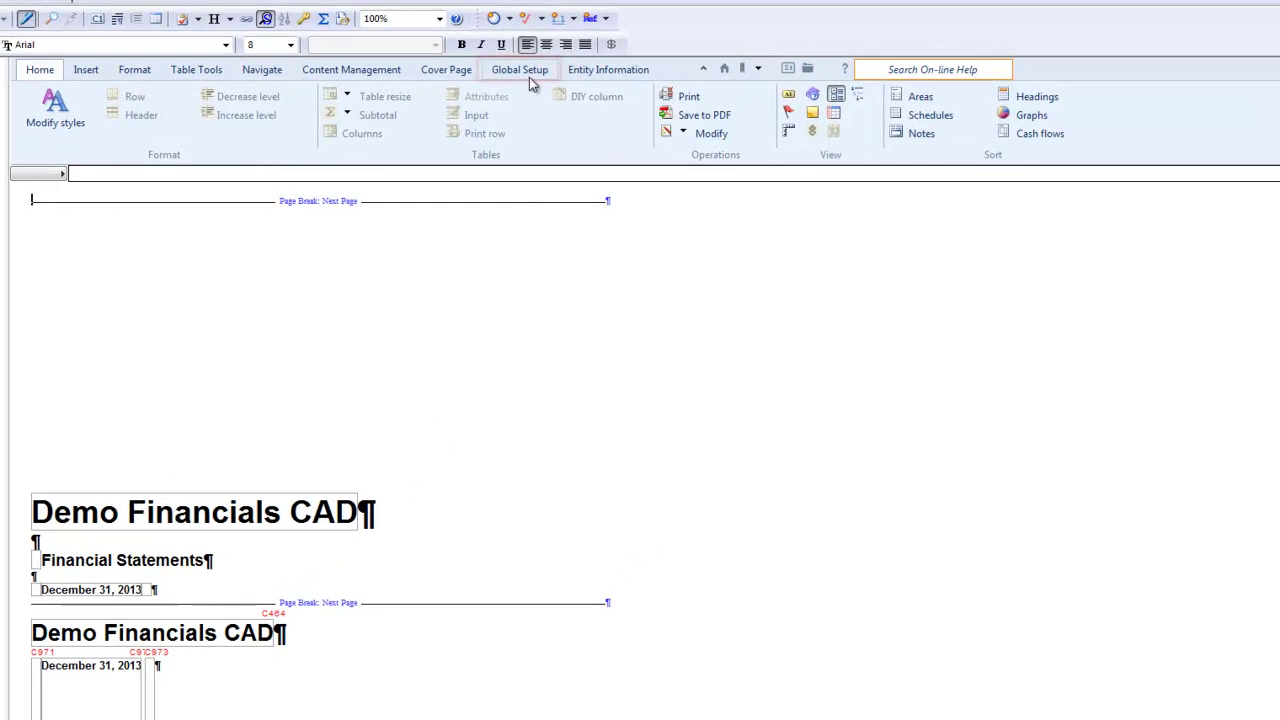
# - Open the rounding relations setup and add a new relation labelled "Rounding Relation QuickVid"
pyautogui.click(520, 70)
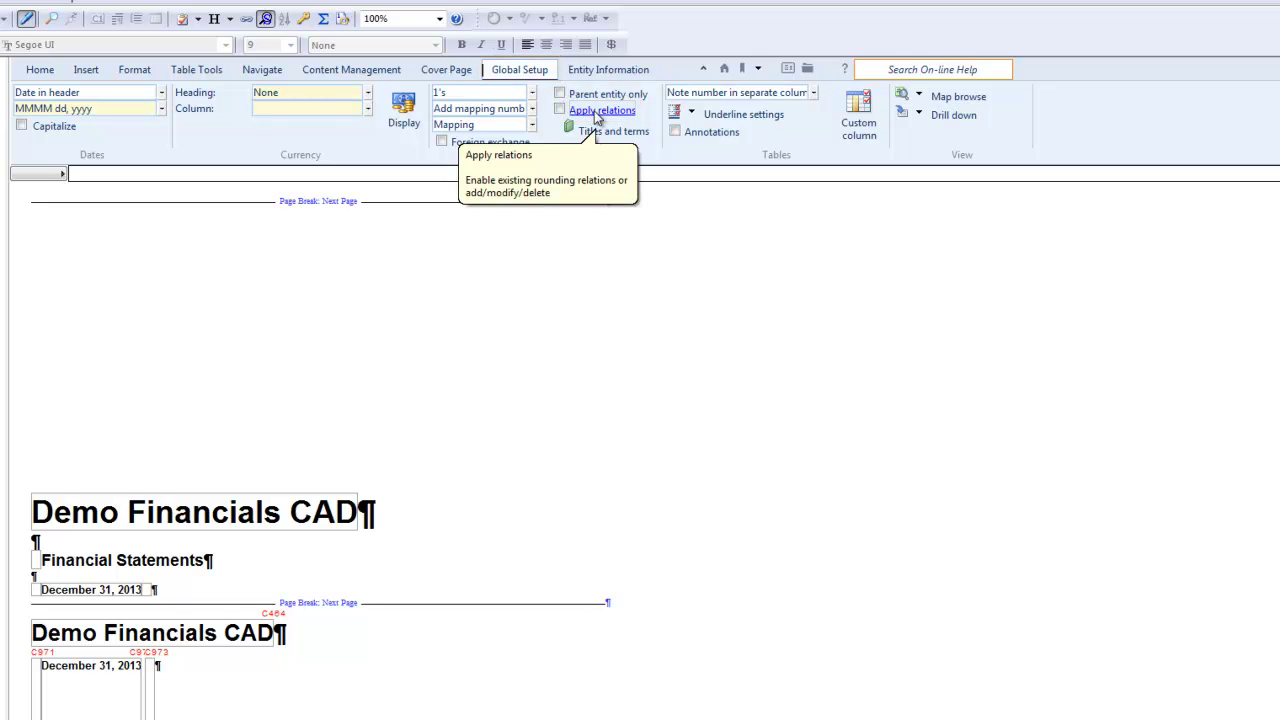
pyautogui.click(598, 112)
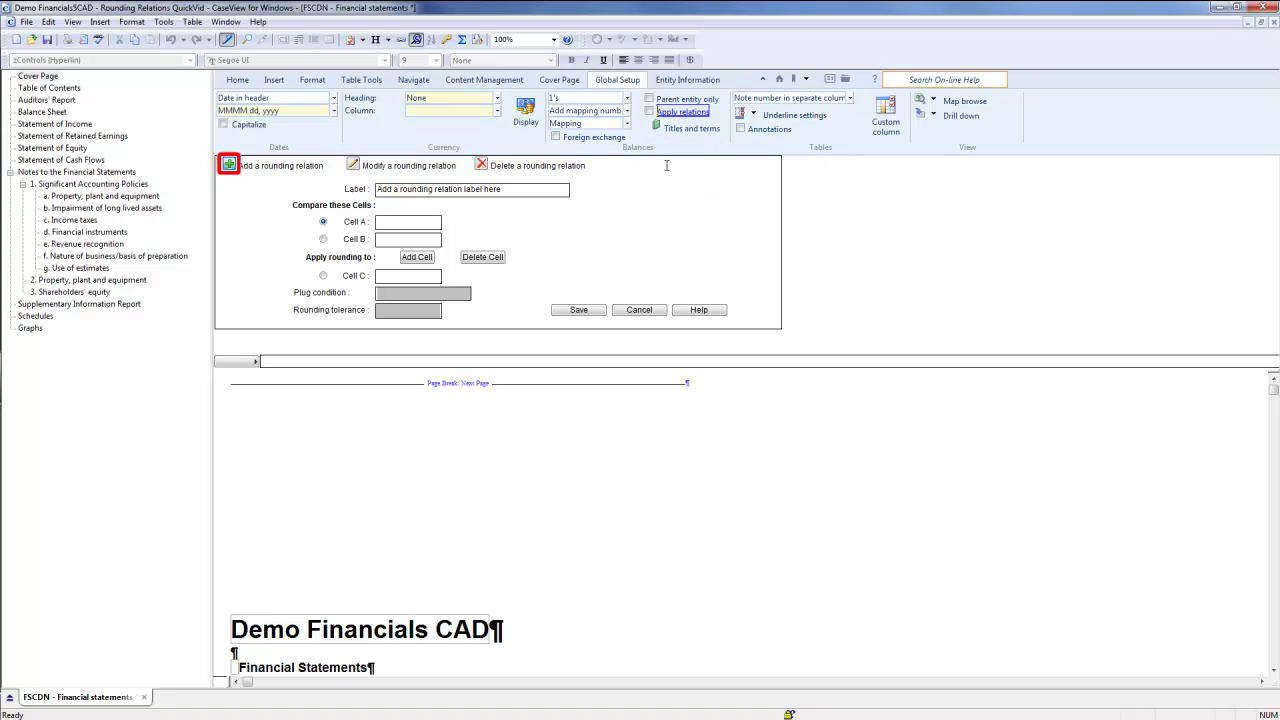
pyautogui.click(229, 166)
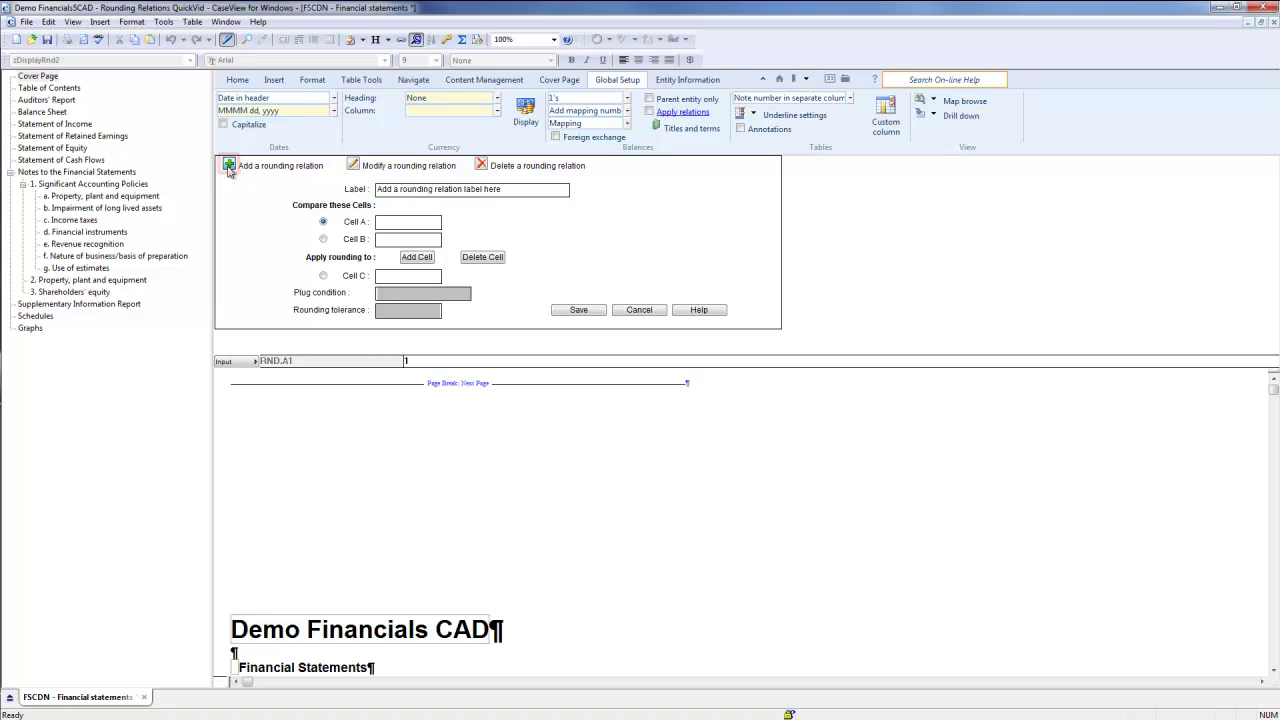
pyautogui.click(385, 190)
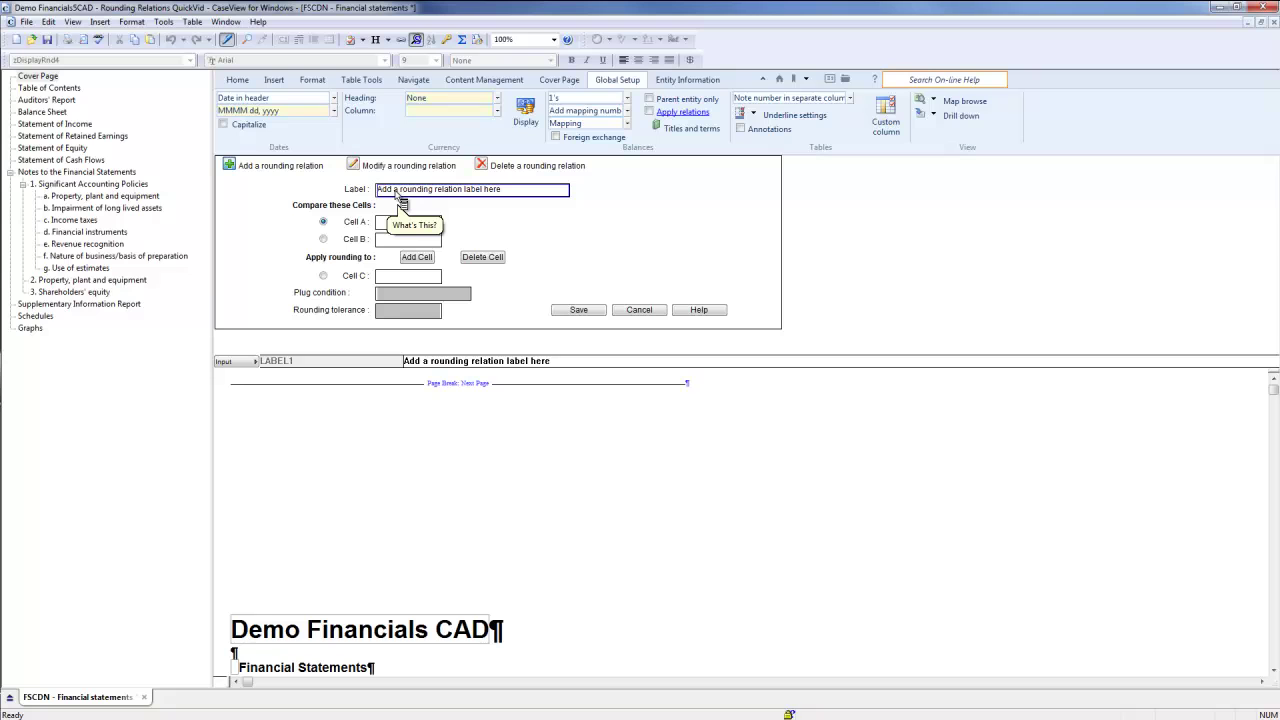
pyautogui.write('Rounding')
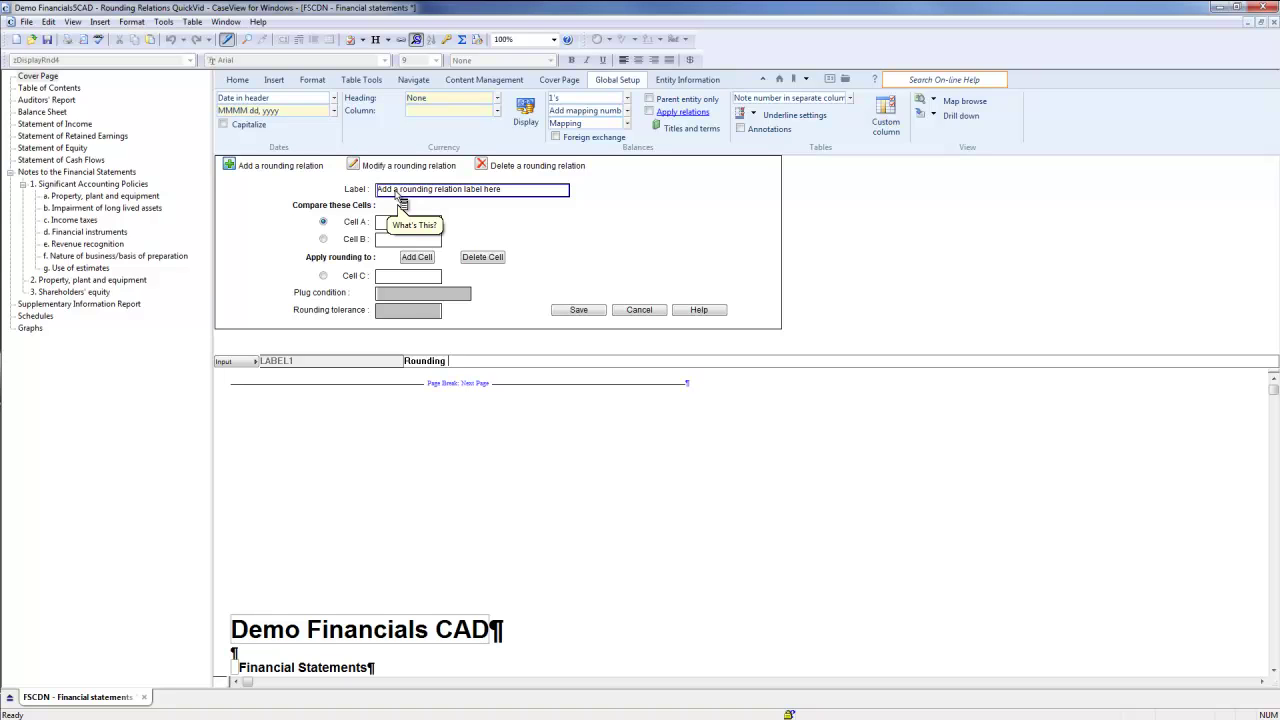
pyautogui.write(' Relation QuickVid')
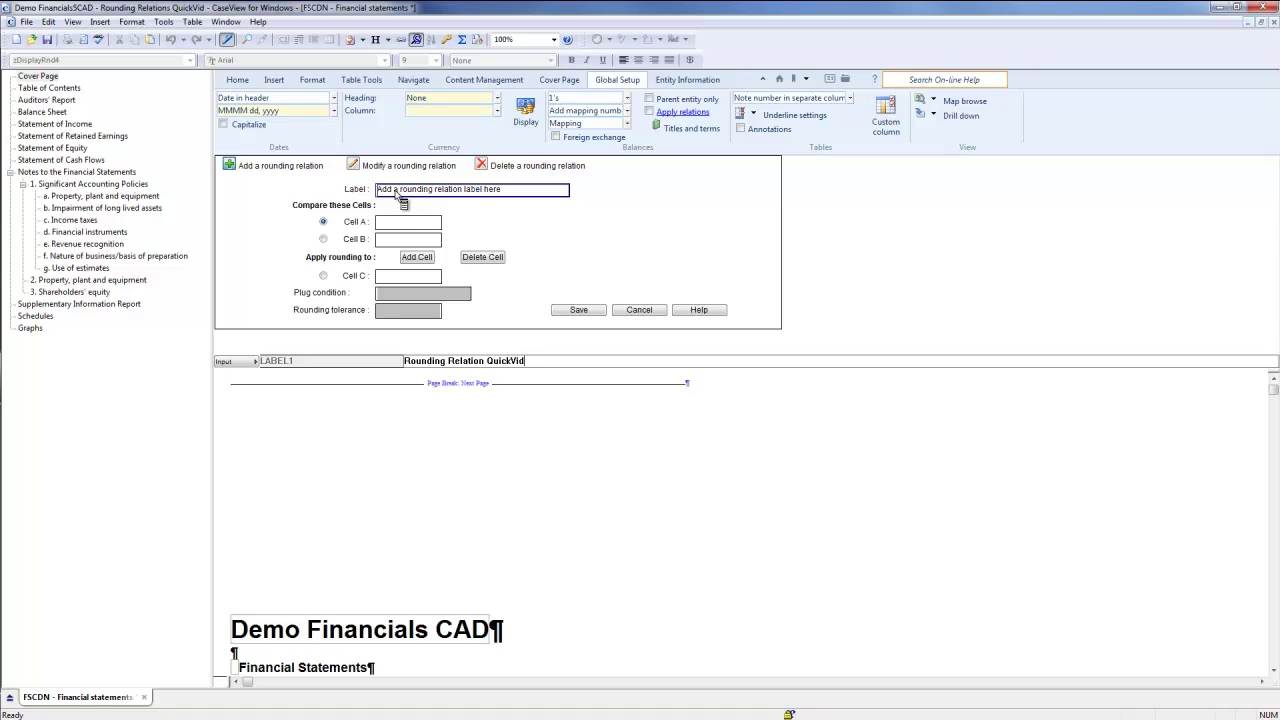
pyautogui.press('Return')
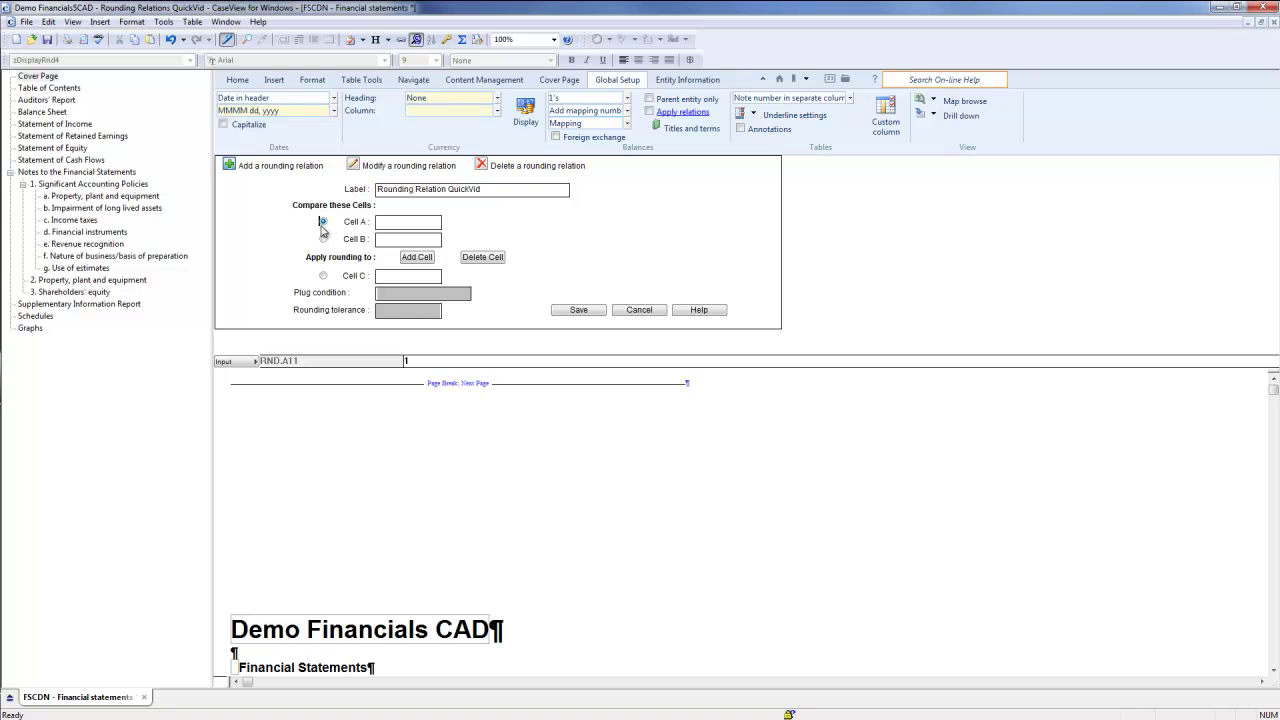
# - Assign the 2013 Total Assets amount on the balance sheet as Cell A of the rounding relation
pyautogui.click(44, 112)
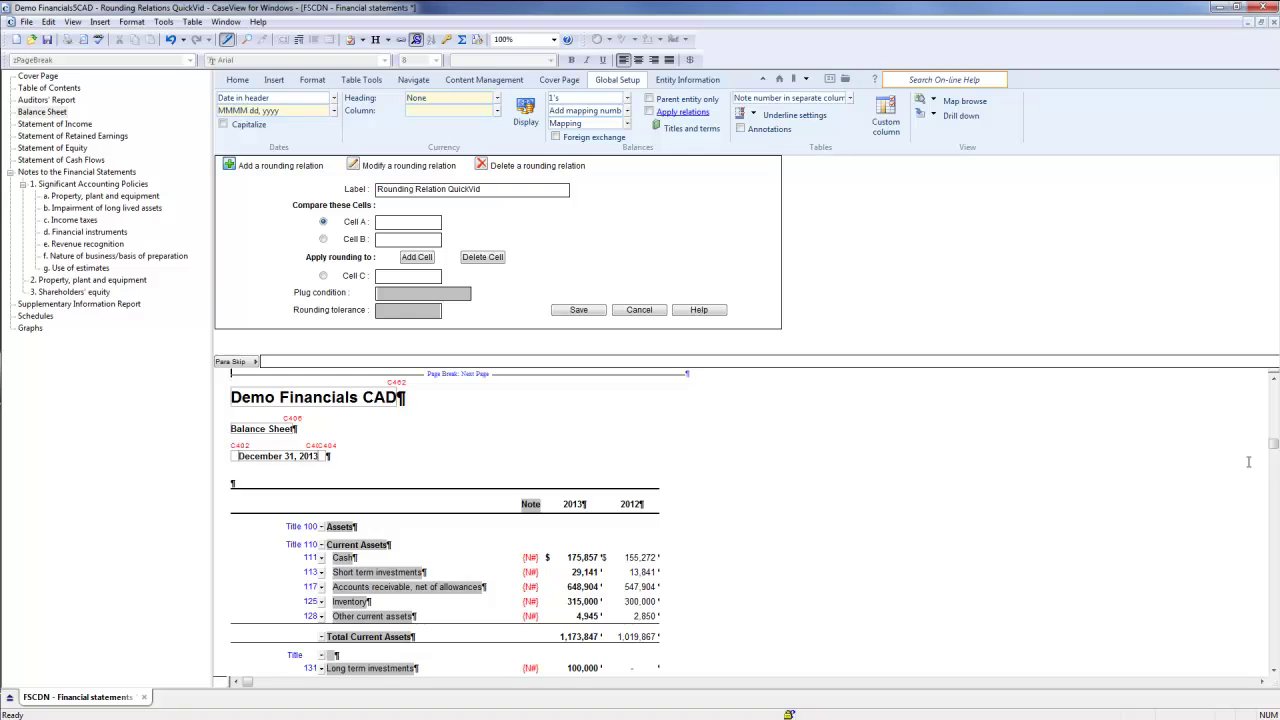
pyautogui.moveTo(1273, 443); pyautogui.dragTo(1273, 453)
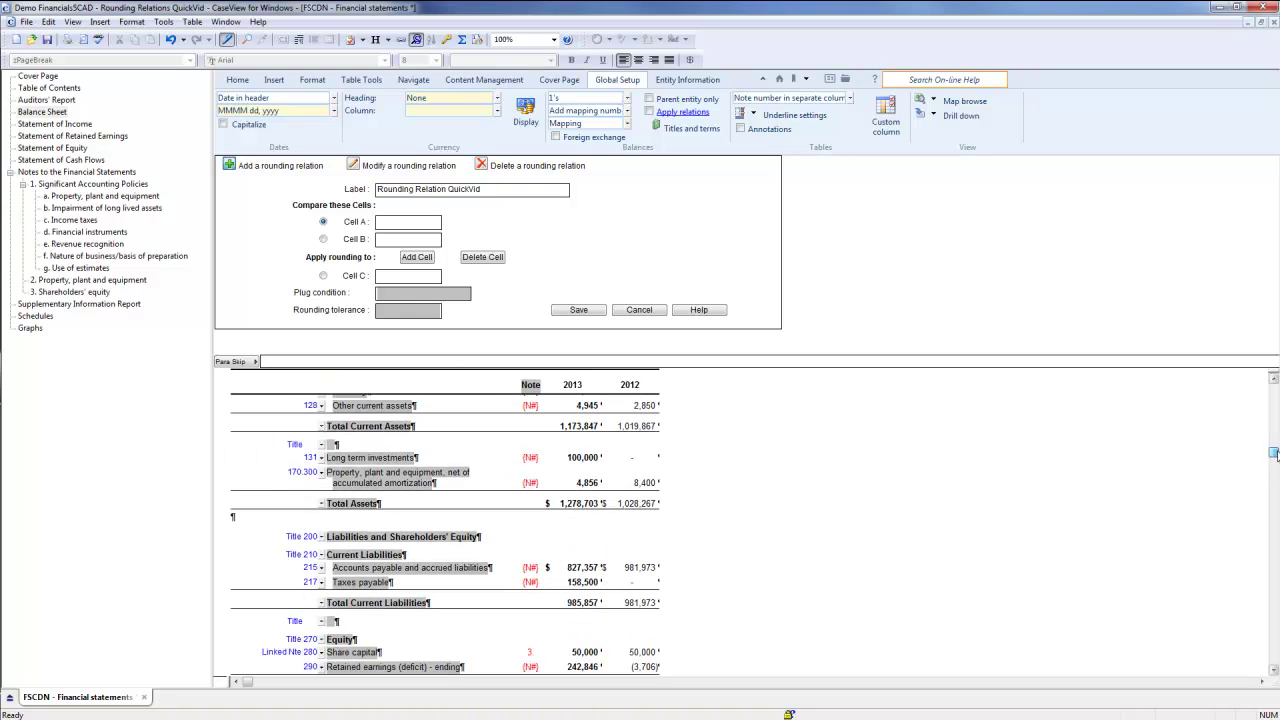
pyautogui.click(594, 505)
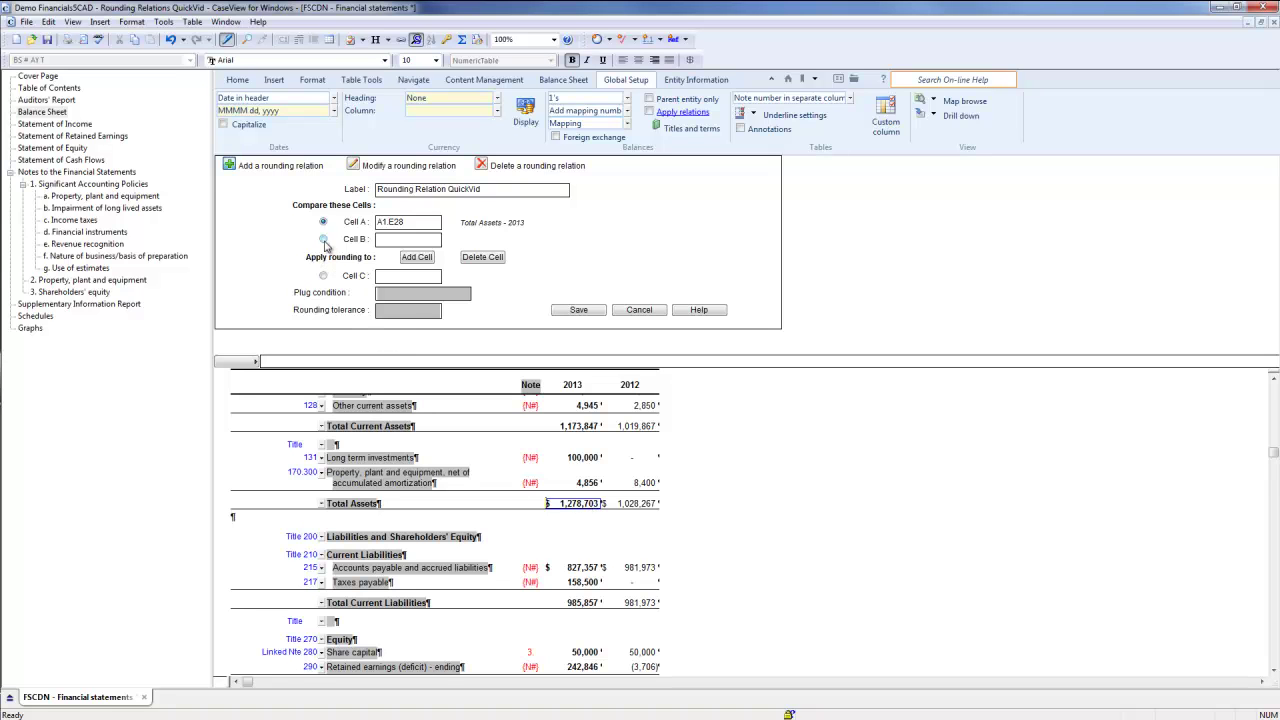
# - Assign the 2013 Total Liabilities and Equity amount as Cell B of the rounding relation
pyautogui.click(323, 240)
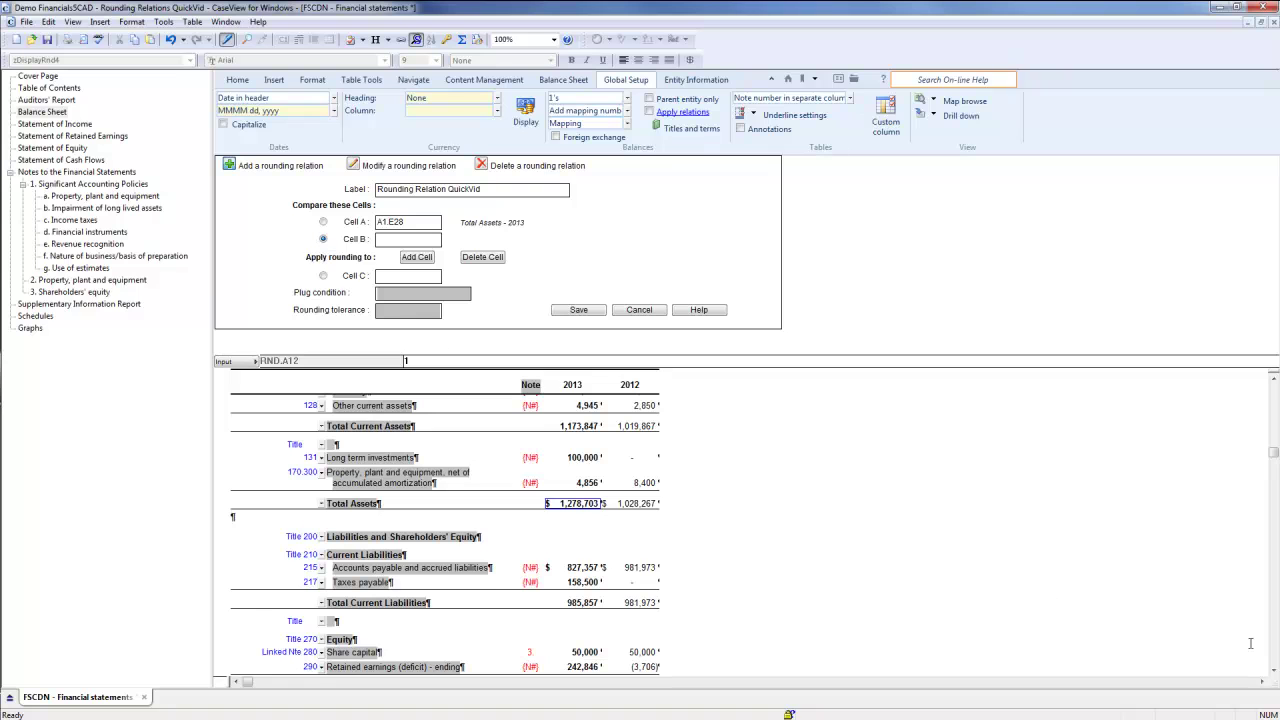
pyautogui.click(1273, 670)
pyautogui.click(1273, 670)
pyautogui.click(1273, 670)
pyautogui.click(1273, 670)
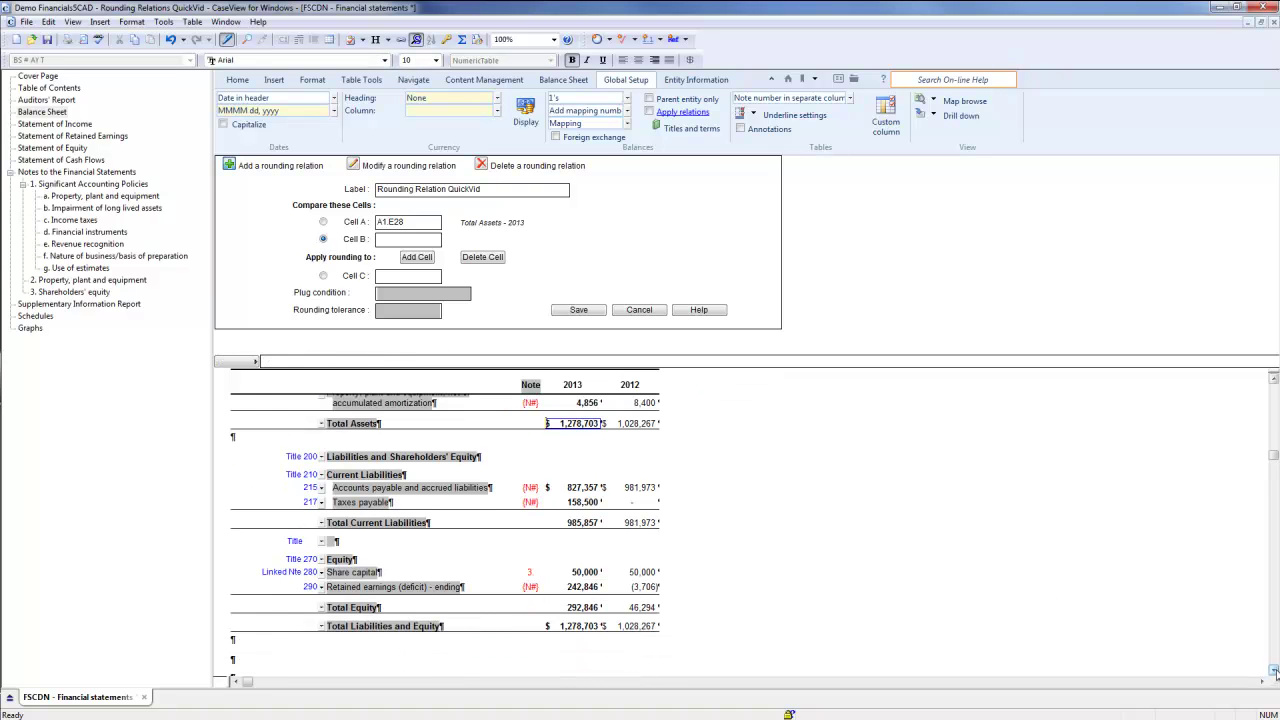
pyautogui.click(585, 626)
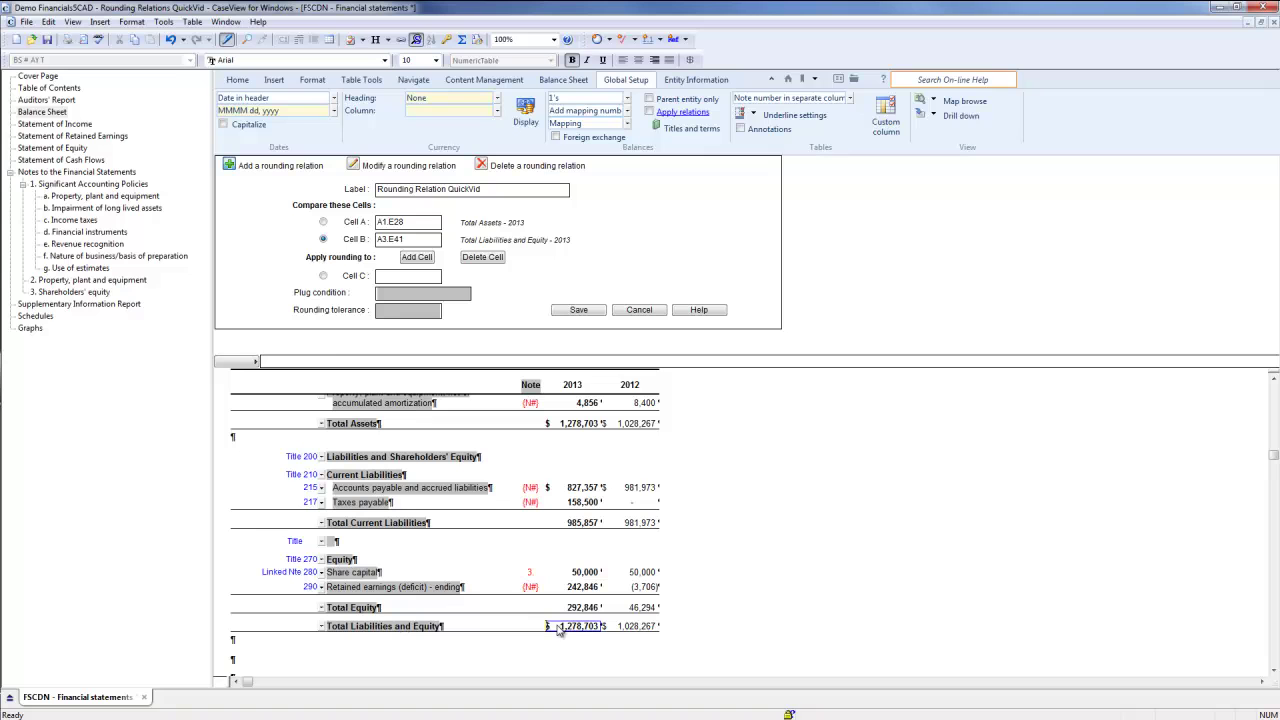
# - Assign the 2013 Accounts payable and accrued liabilities amount as Cell C and set the rounding tolerance to 5
pyautogui.click(323, 277)
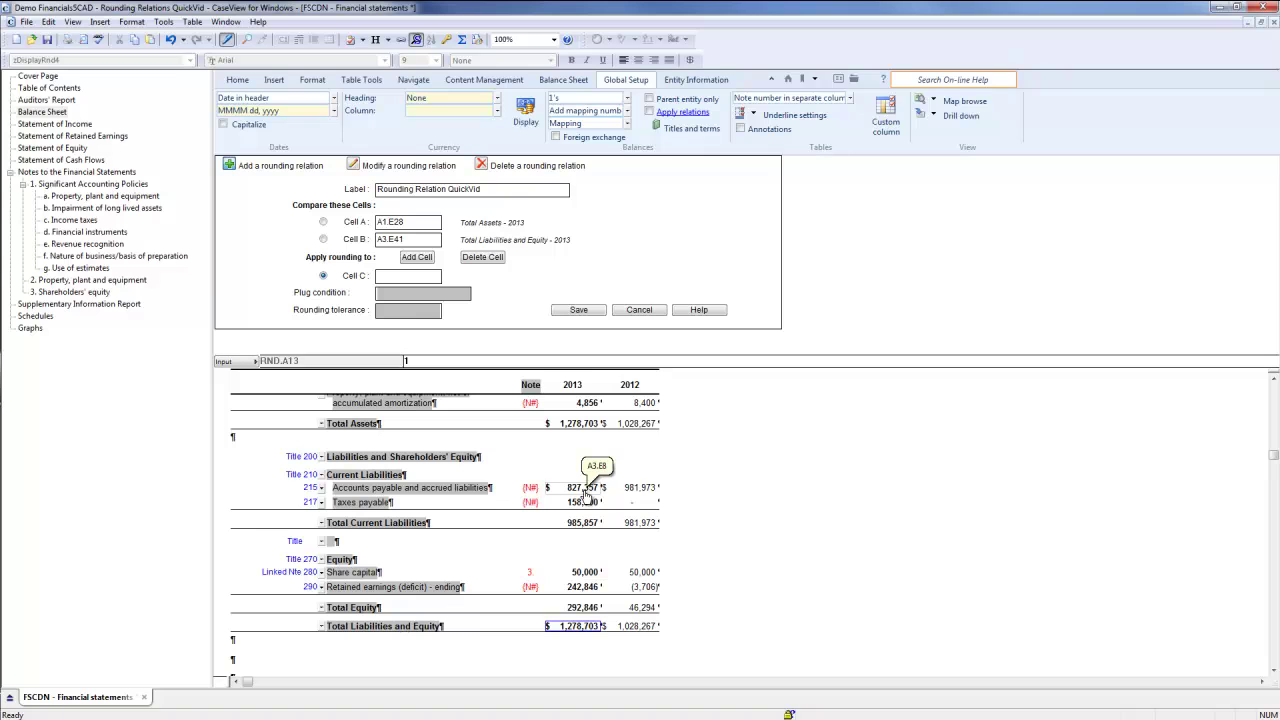
pyautogui.click(586, 493)
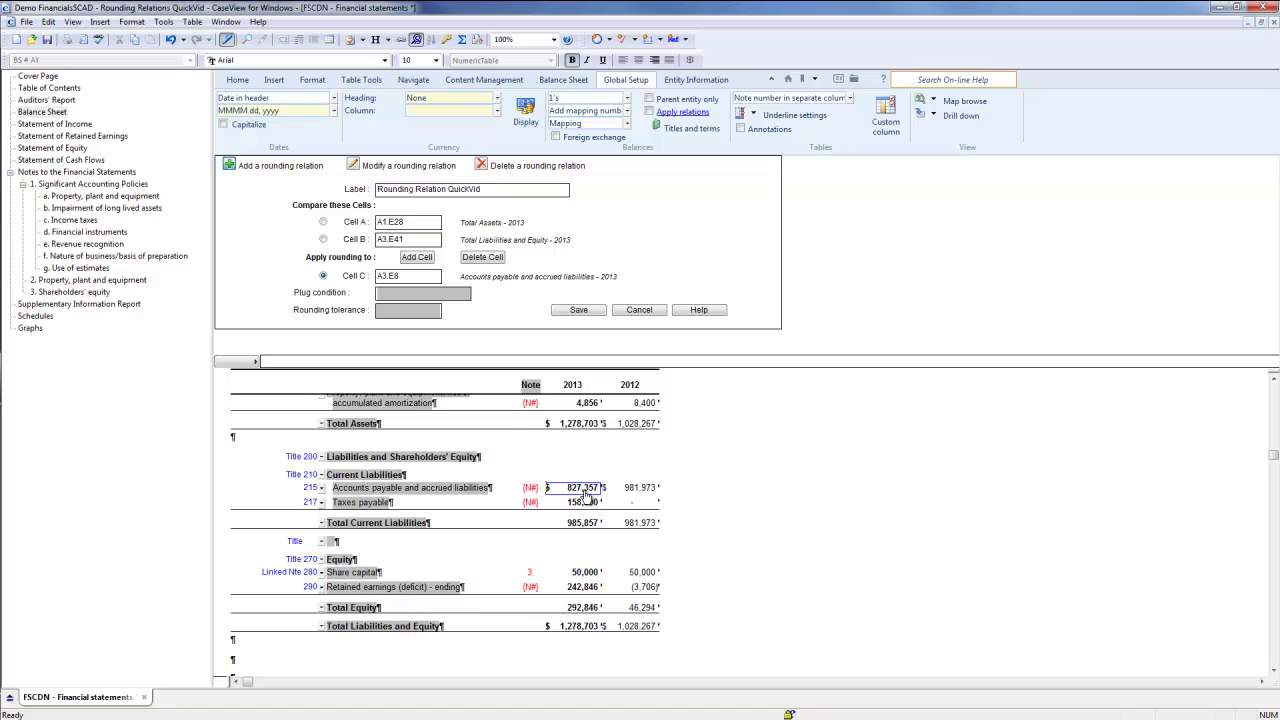
pyautogui.click(463, 296)
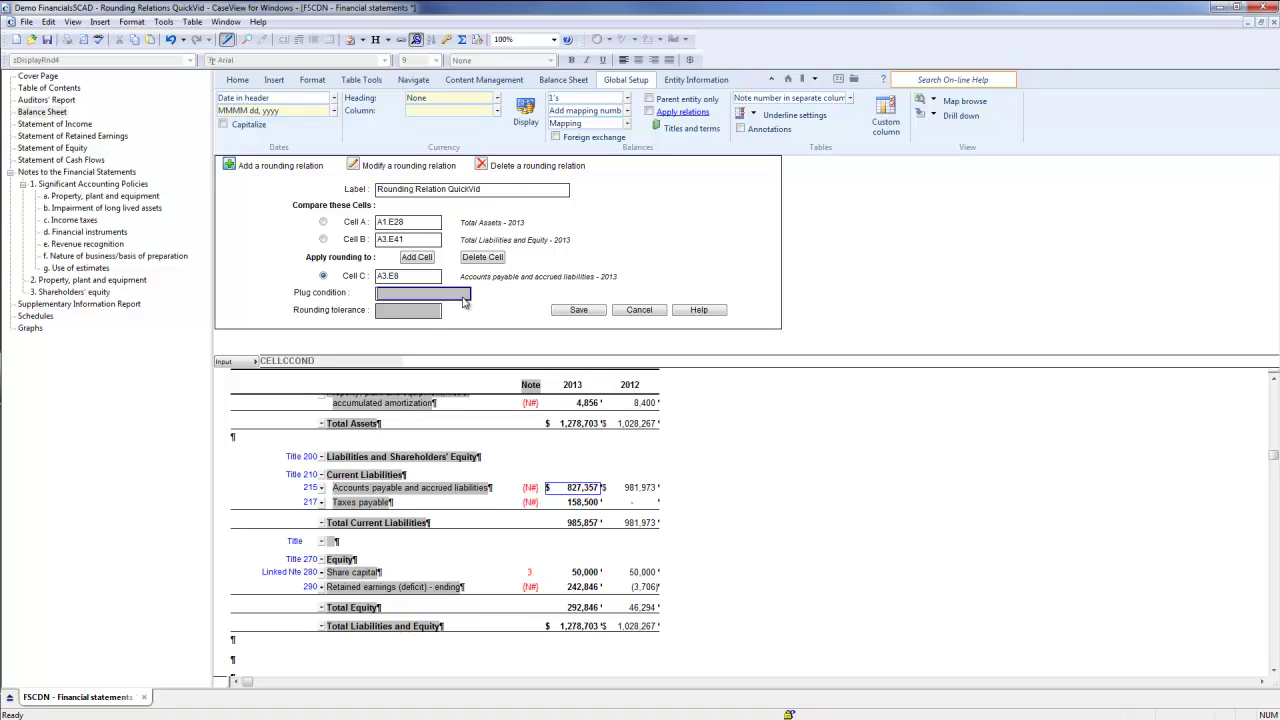
pyautogui.click(422, 313)
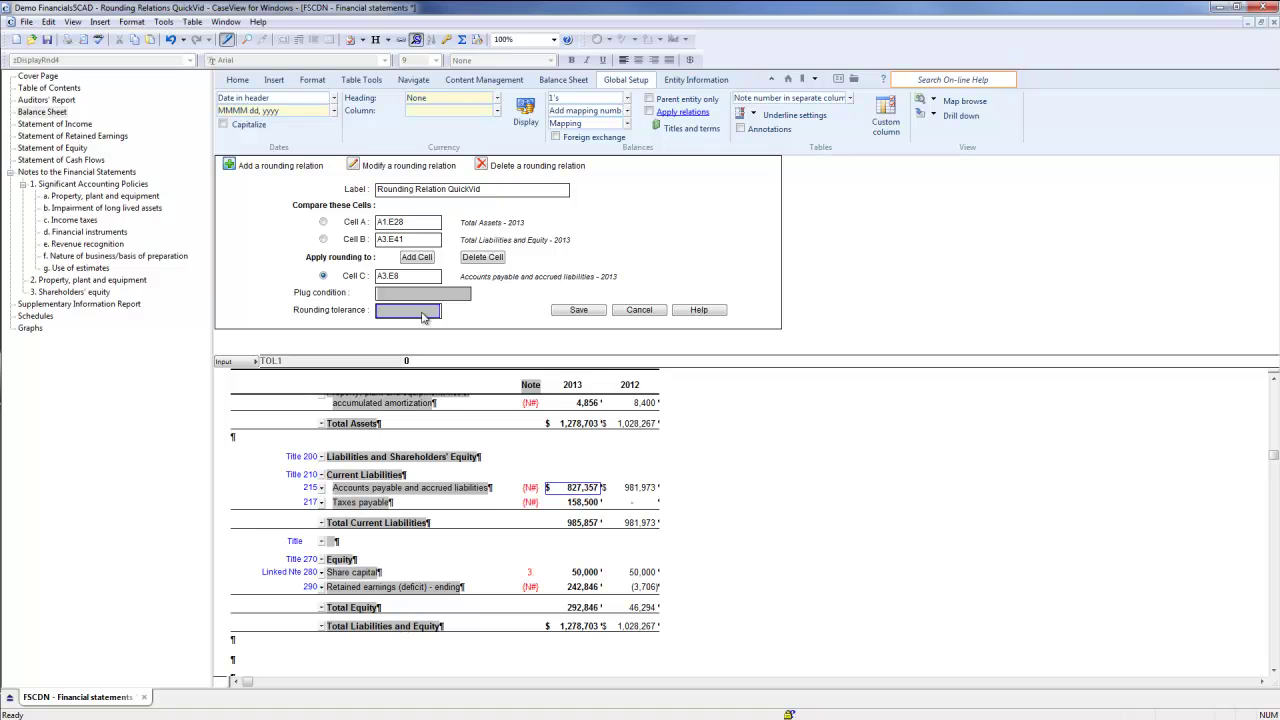
pyautogui.write('5')
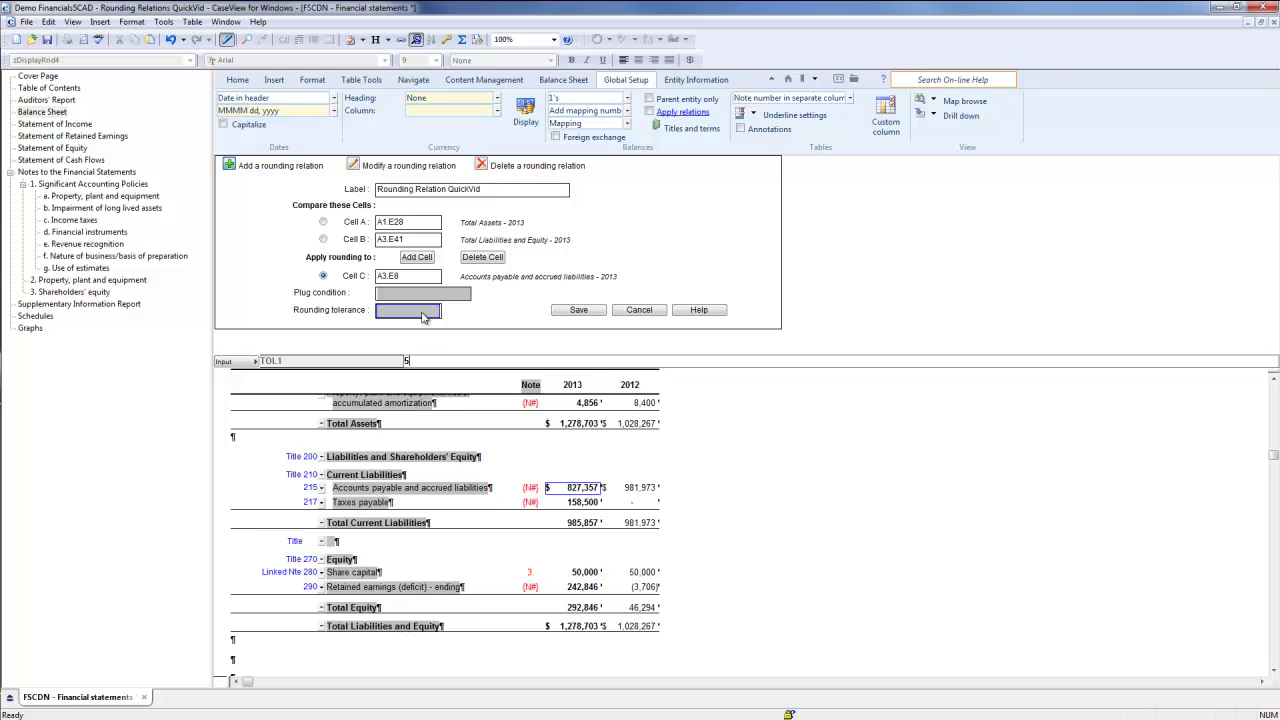
pyautogui.press('Return')
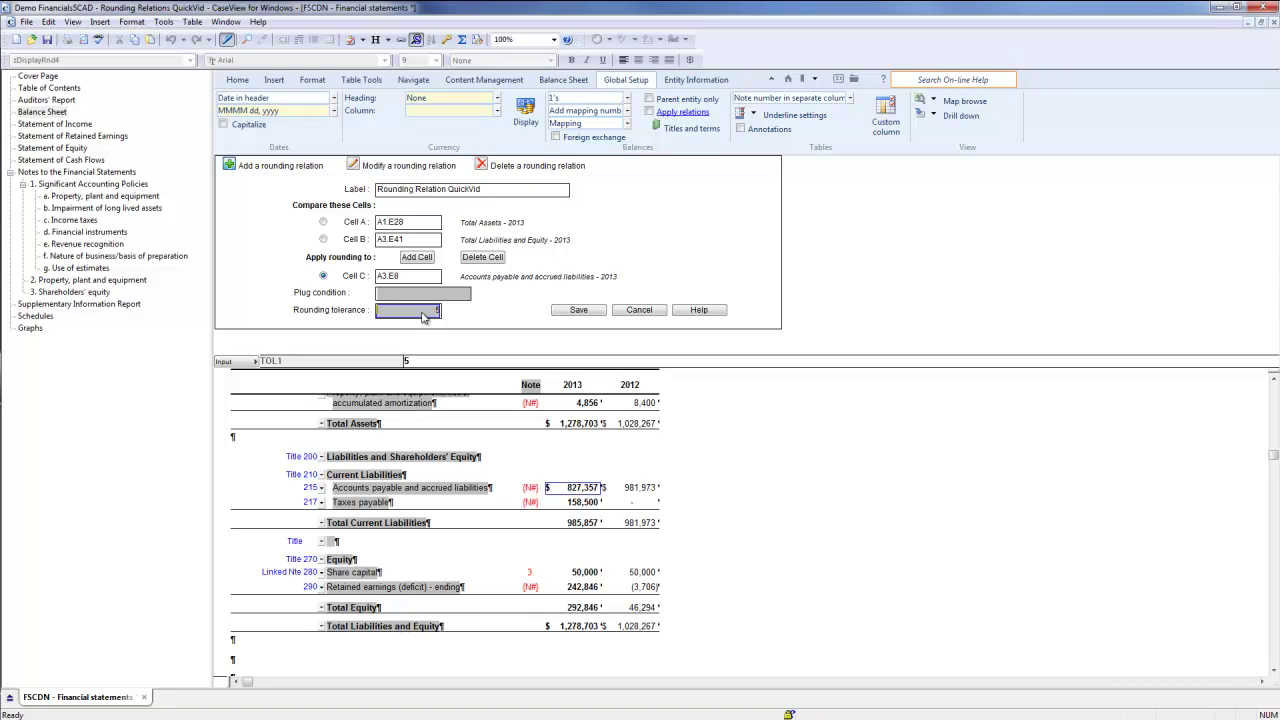
# - Locate the cells referenced by Cell A, Cell B and Cell C in the balance sheet to review the relation
pyautogui.click(405, 227)
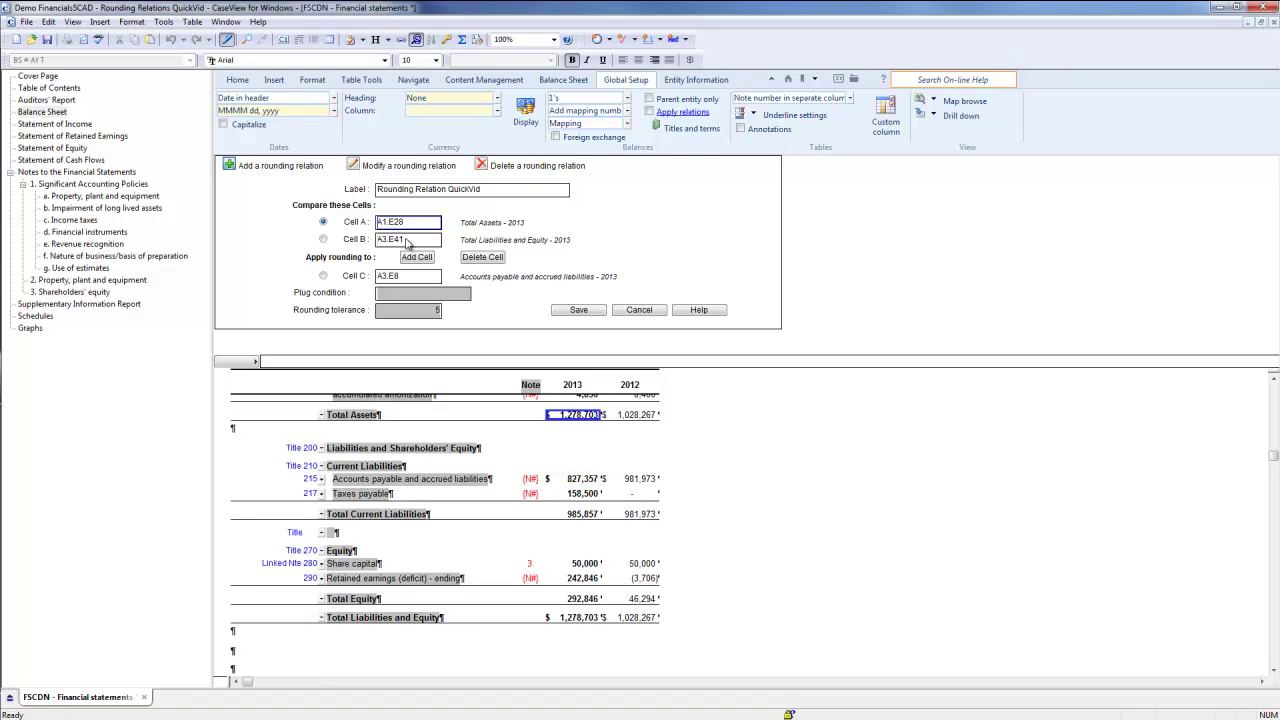
pyautogui.click(407, 241)
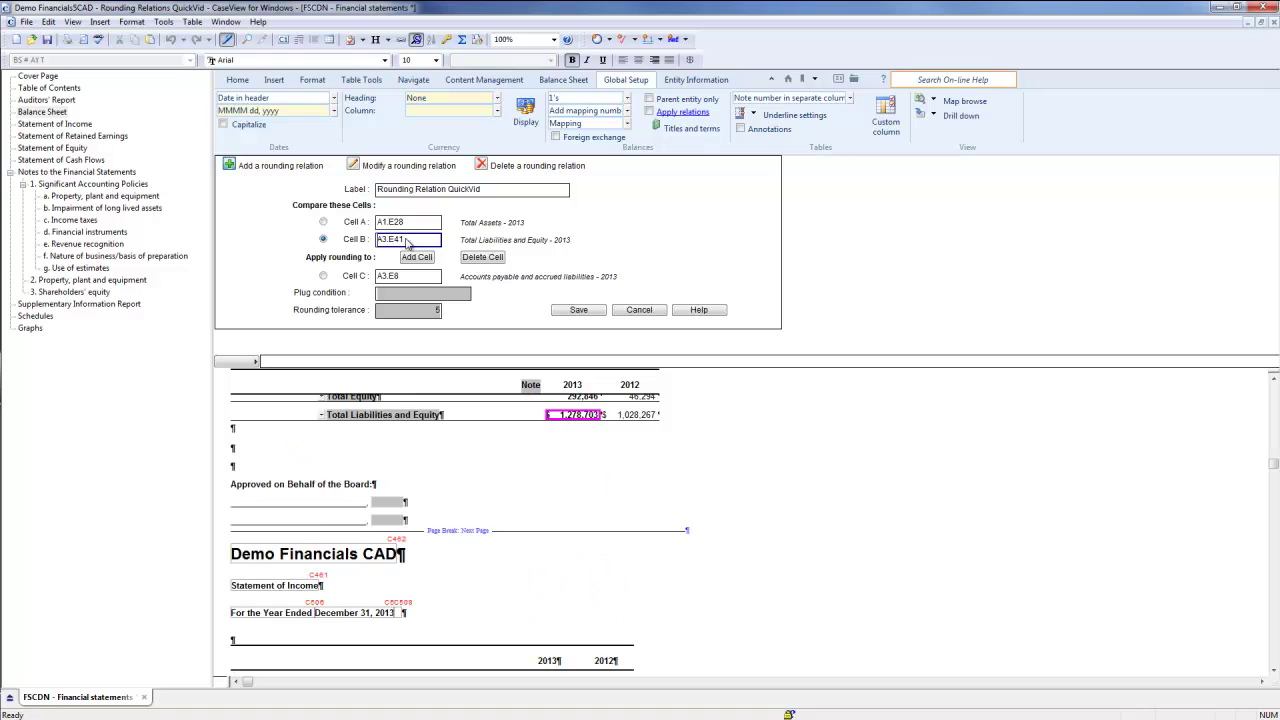
pyautogui.click(409, 279)
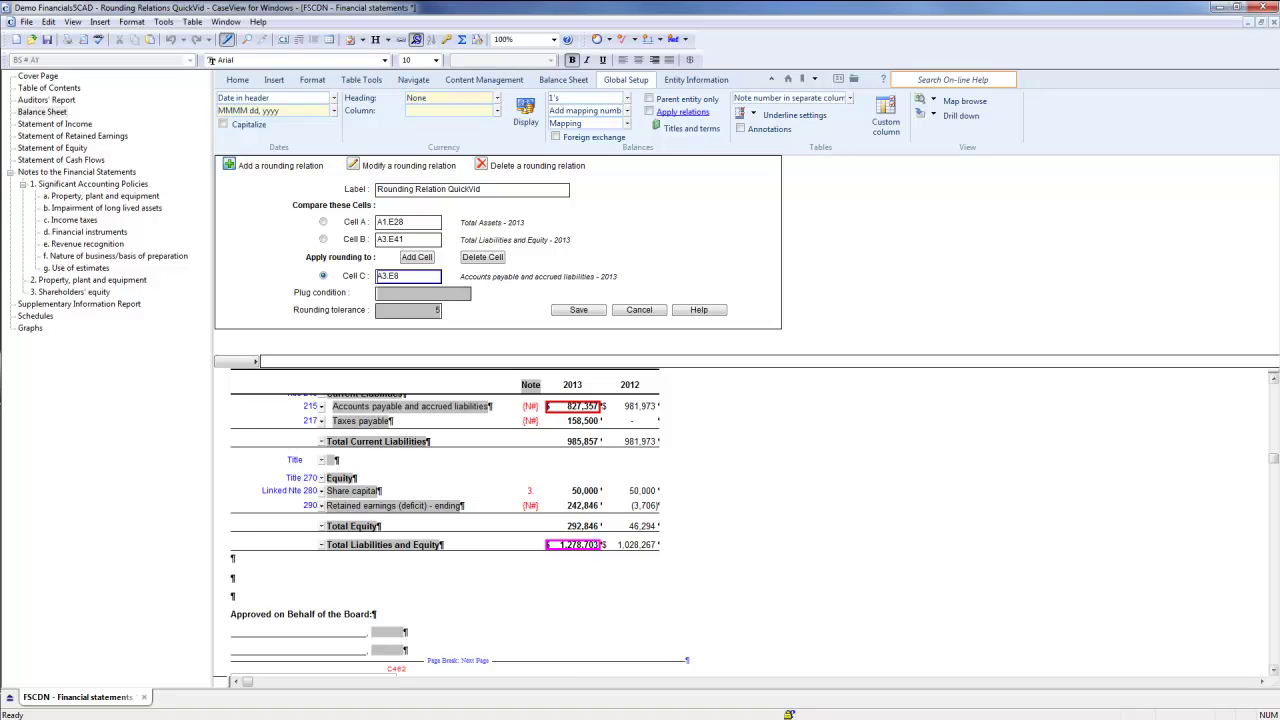
pyautogui.scroll(2, 1274, 462)
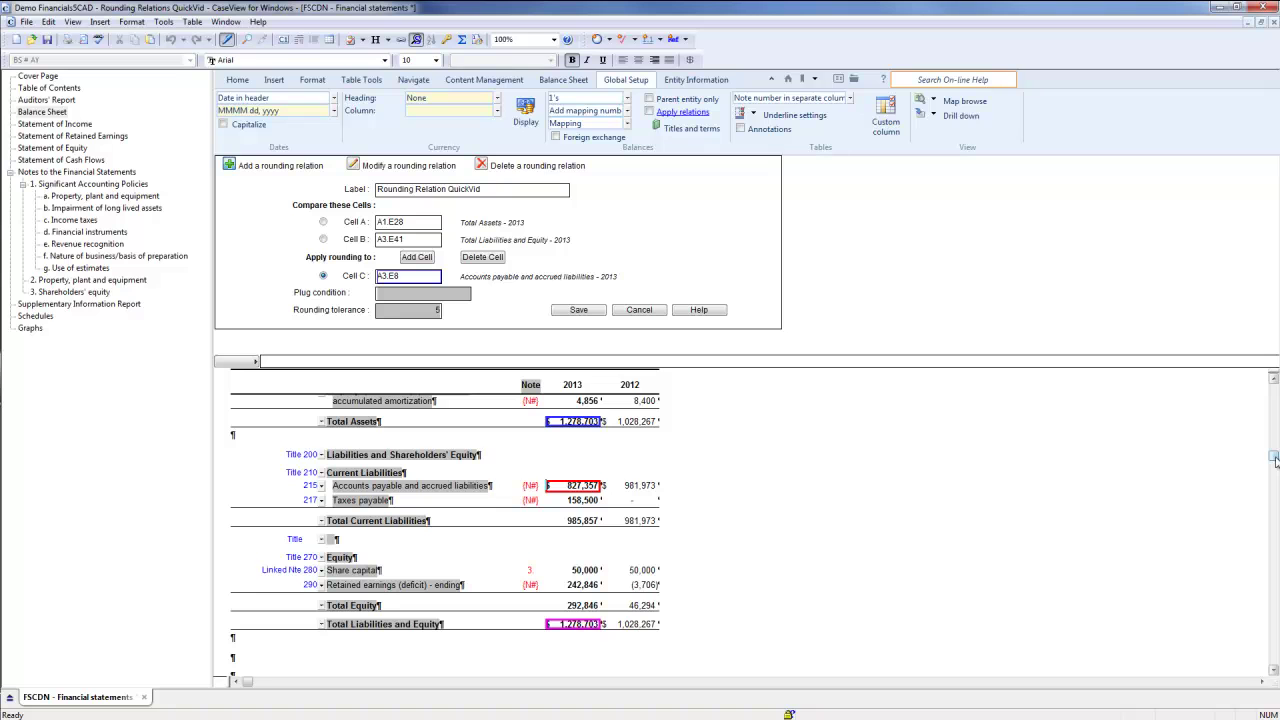
# - Save the rounding relation and enable Apply relations
pyautogui.click(581, 311)
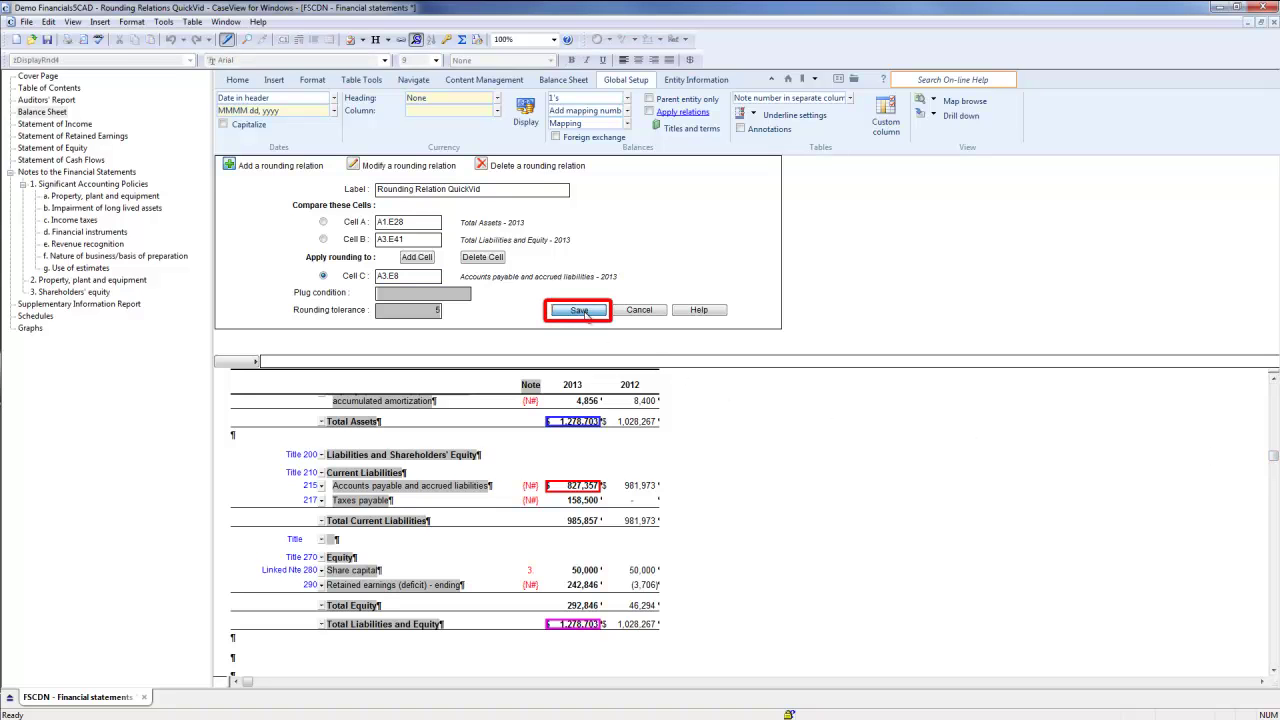
pyautogui.click(584, 311)
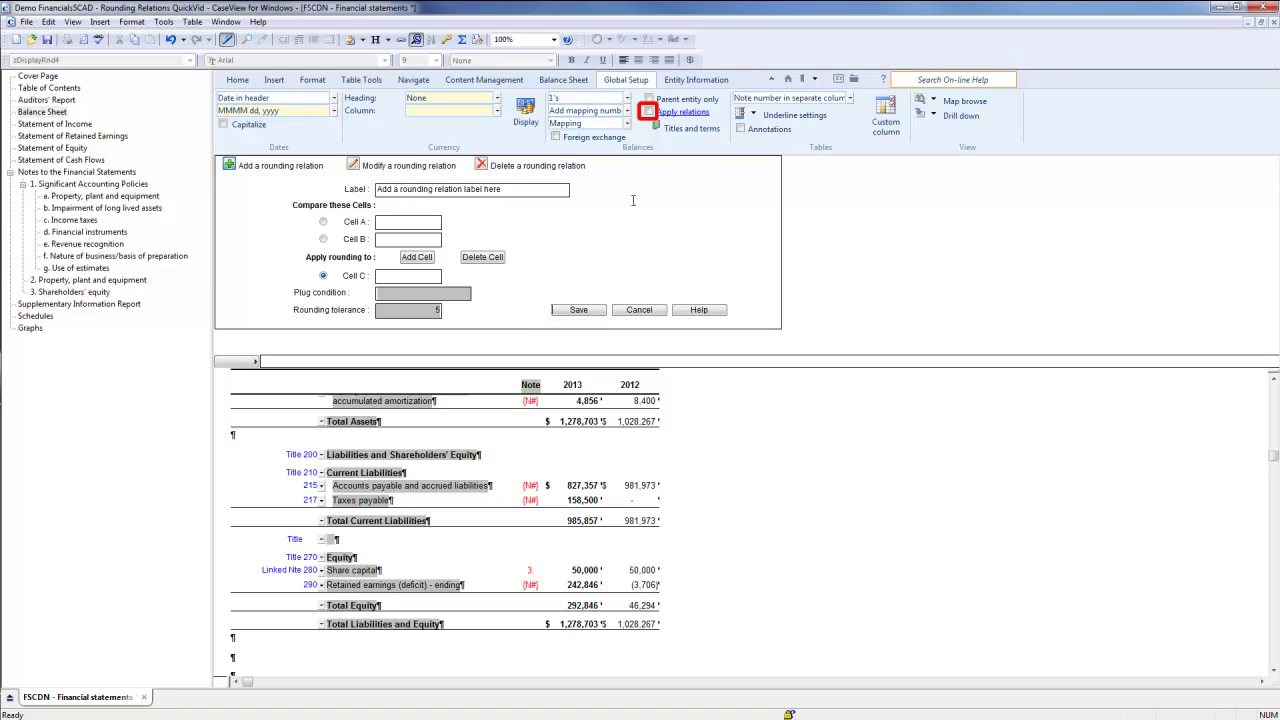
pyautogui.click(648, 112)
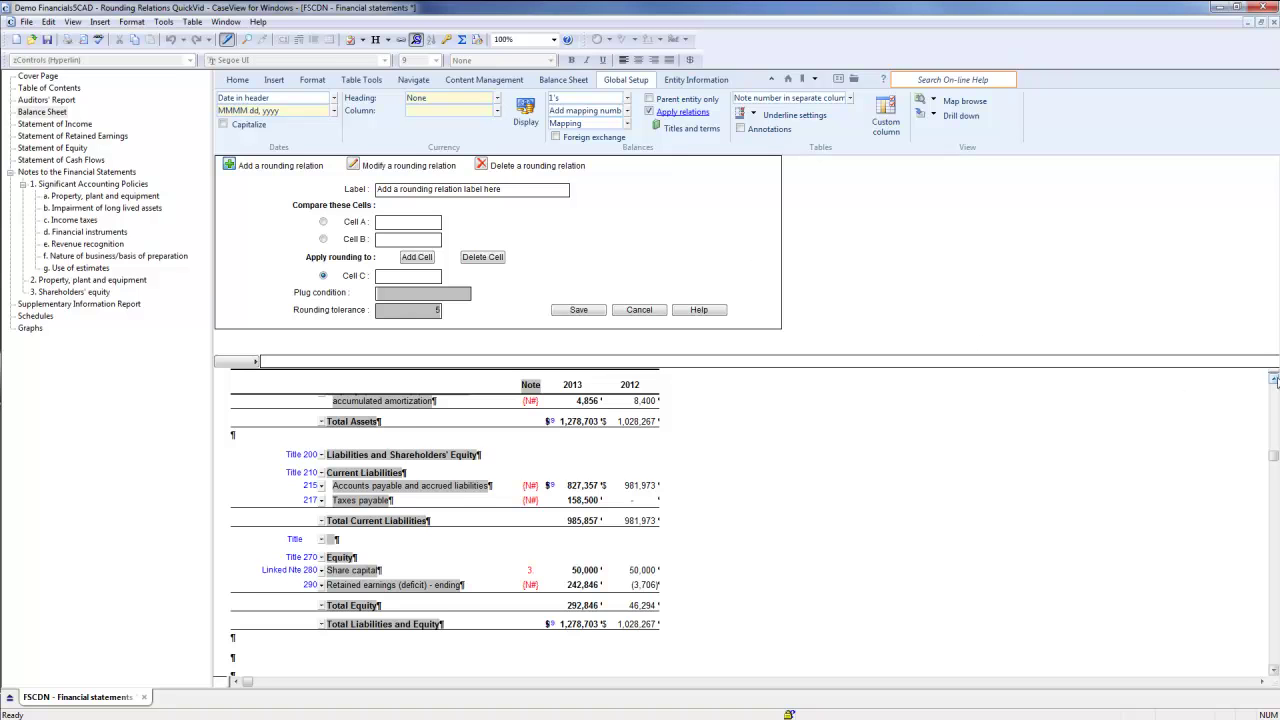
# - Convert the Long term investments row to input cells and set its 2013 amount to 100003
pyautogui.click(1274, 378)
pyautogui.click(580, 455)
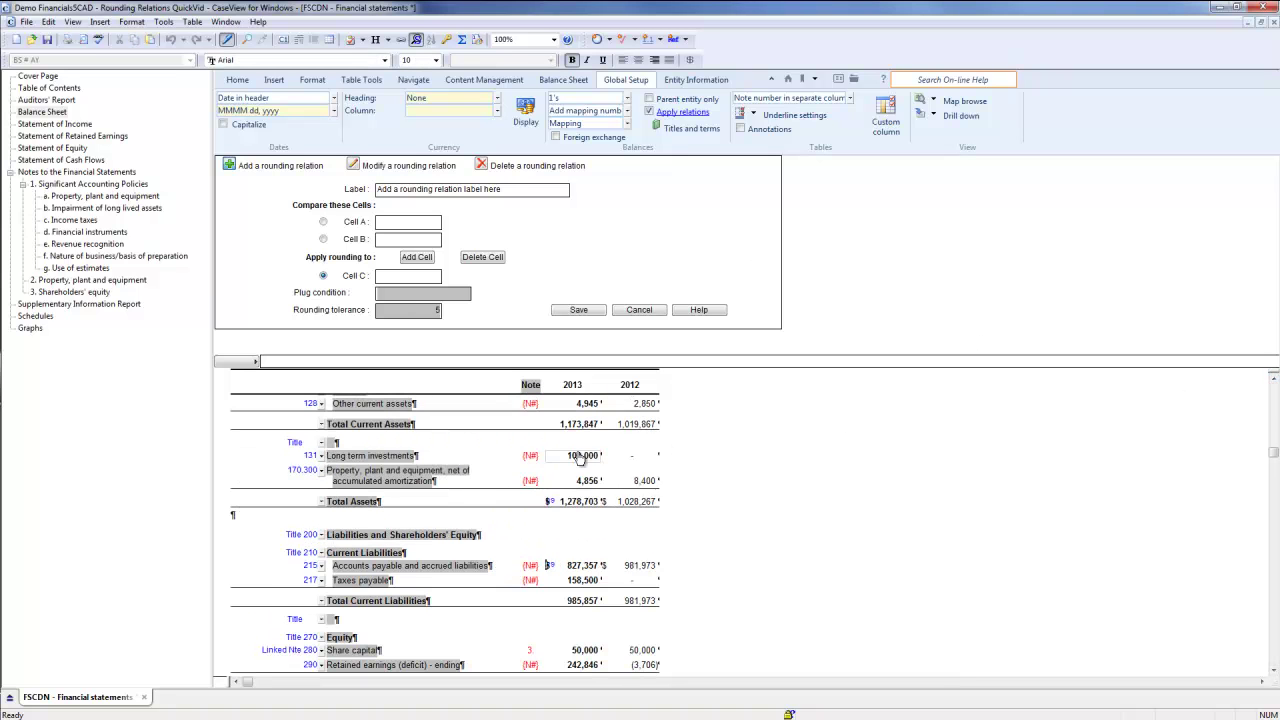
pyautogui.click(360, 80)
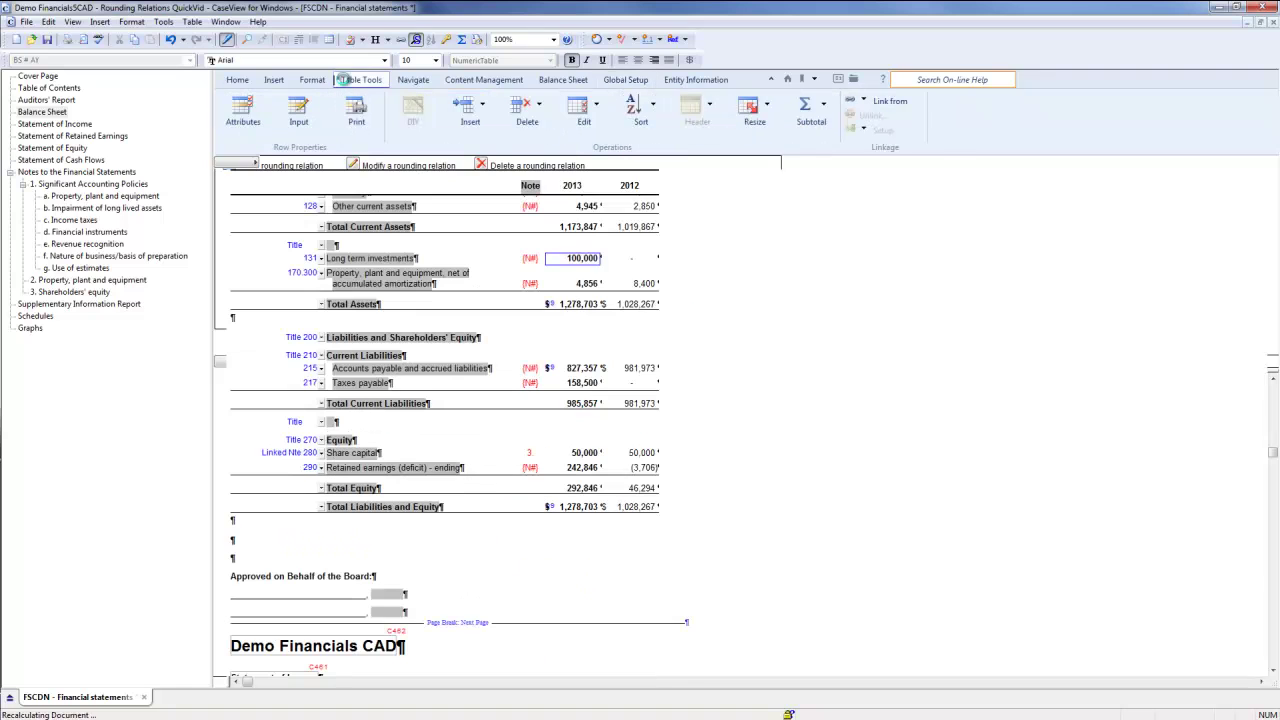
pyautogui.click(310, 112)
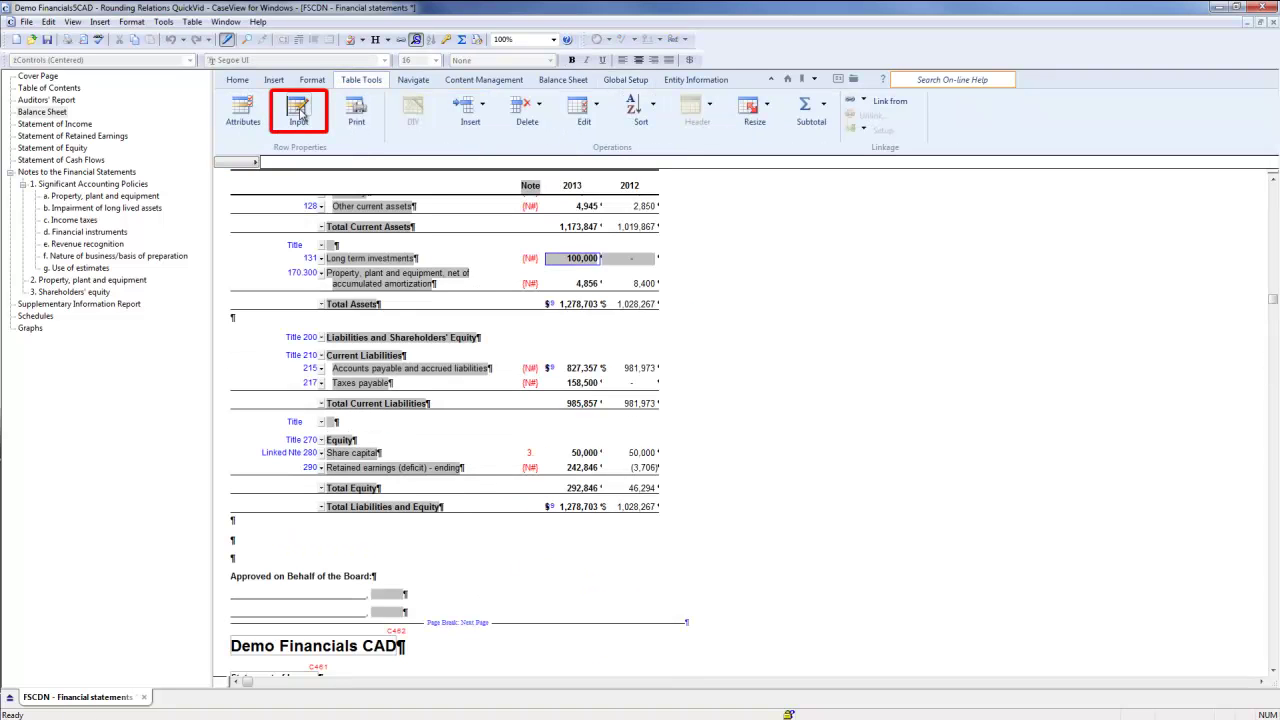
pyautogui.click(580, 258)
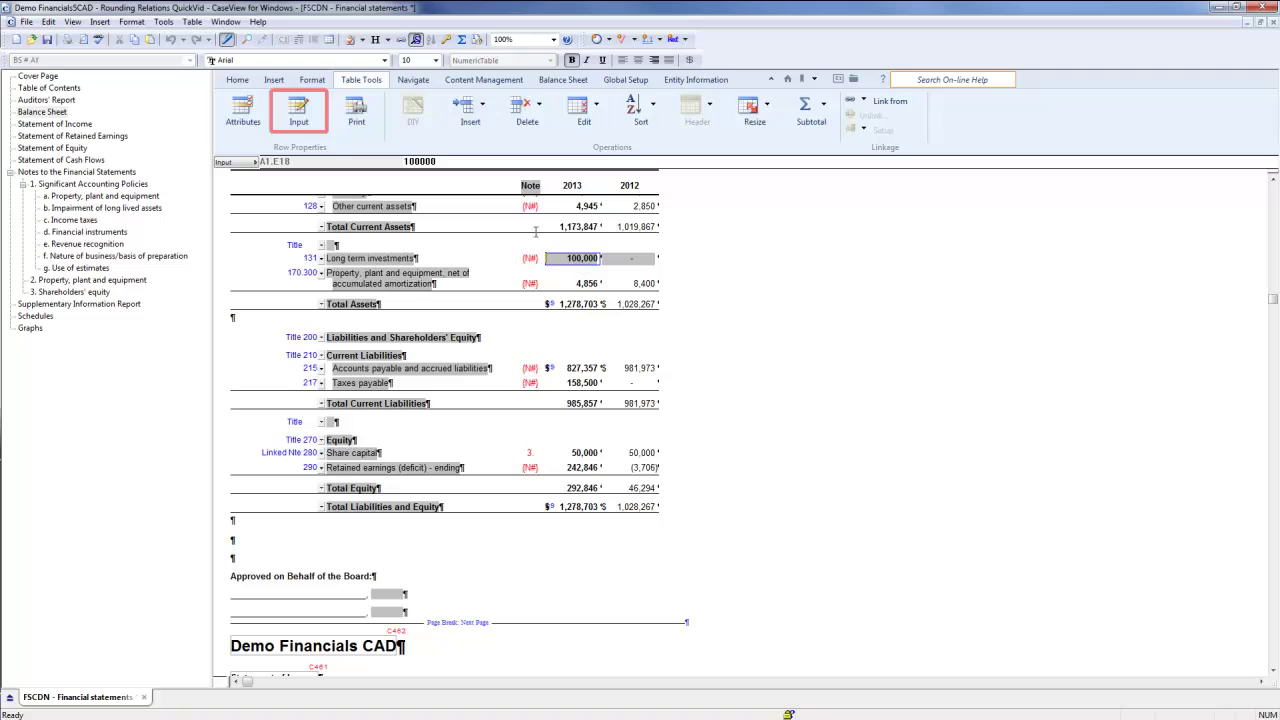
pyautogui.click(432, 162)
pyautogui.write('3')
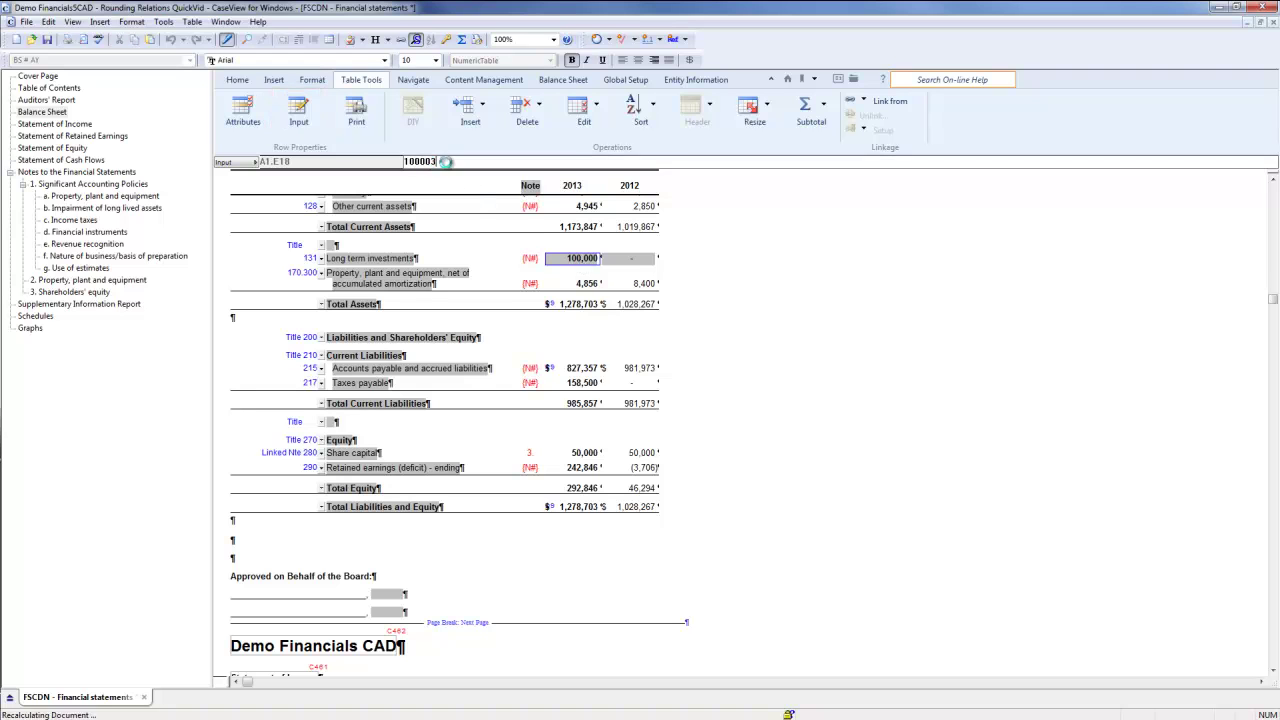
pyautogui.press('Tab')
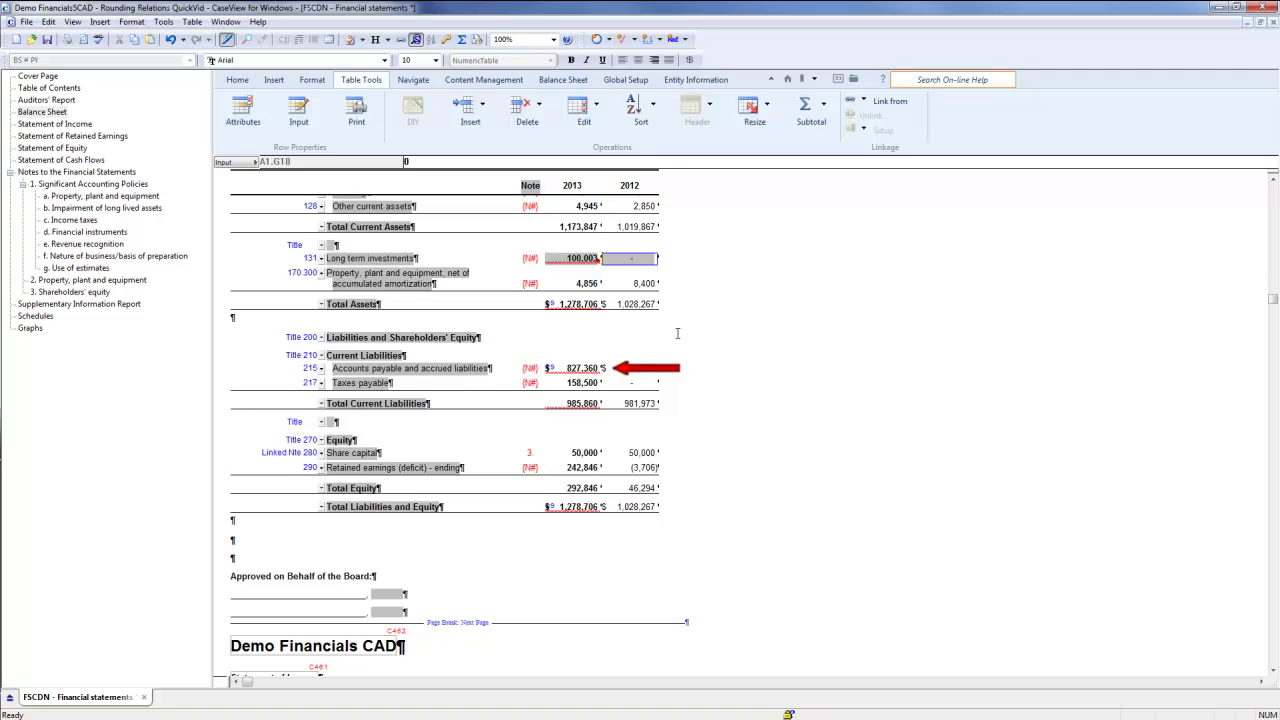
# - Select the 2013 Accounts payable and accrued liabilities amount and disable Apply relations
pyautogui.click(588, 370)
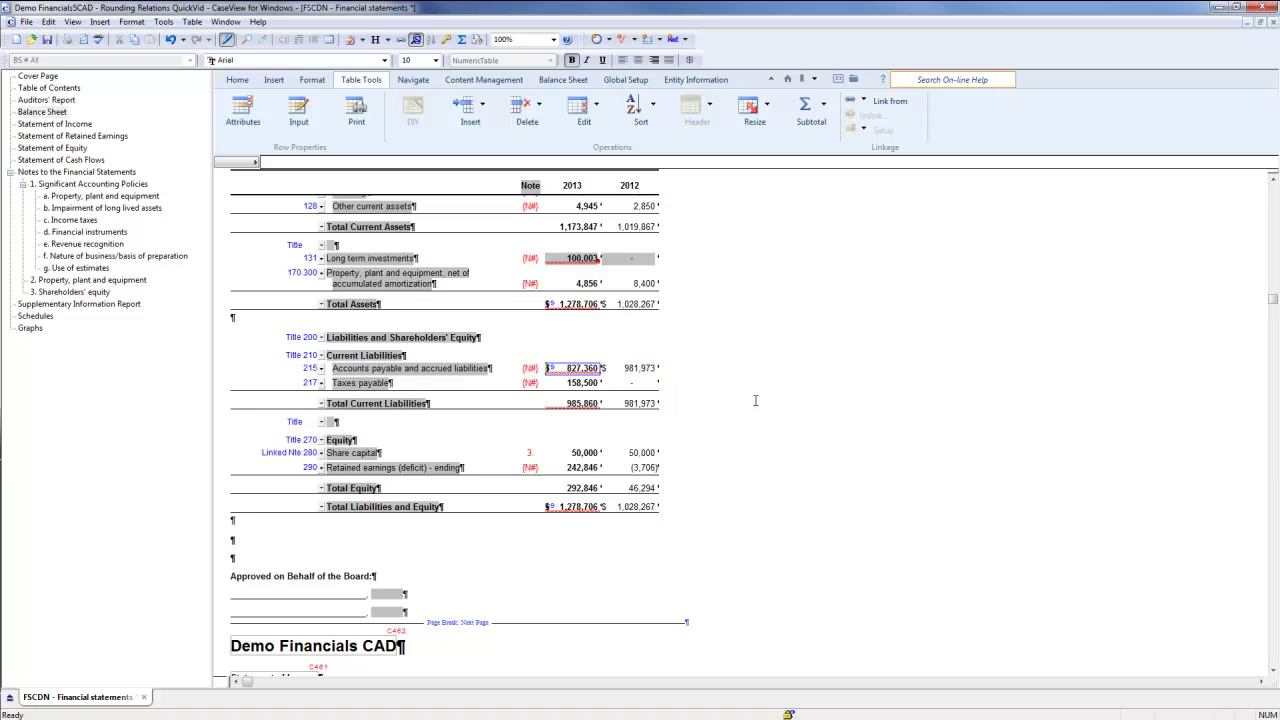
pyautogui.click(625, 80)
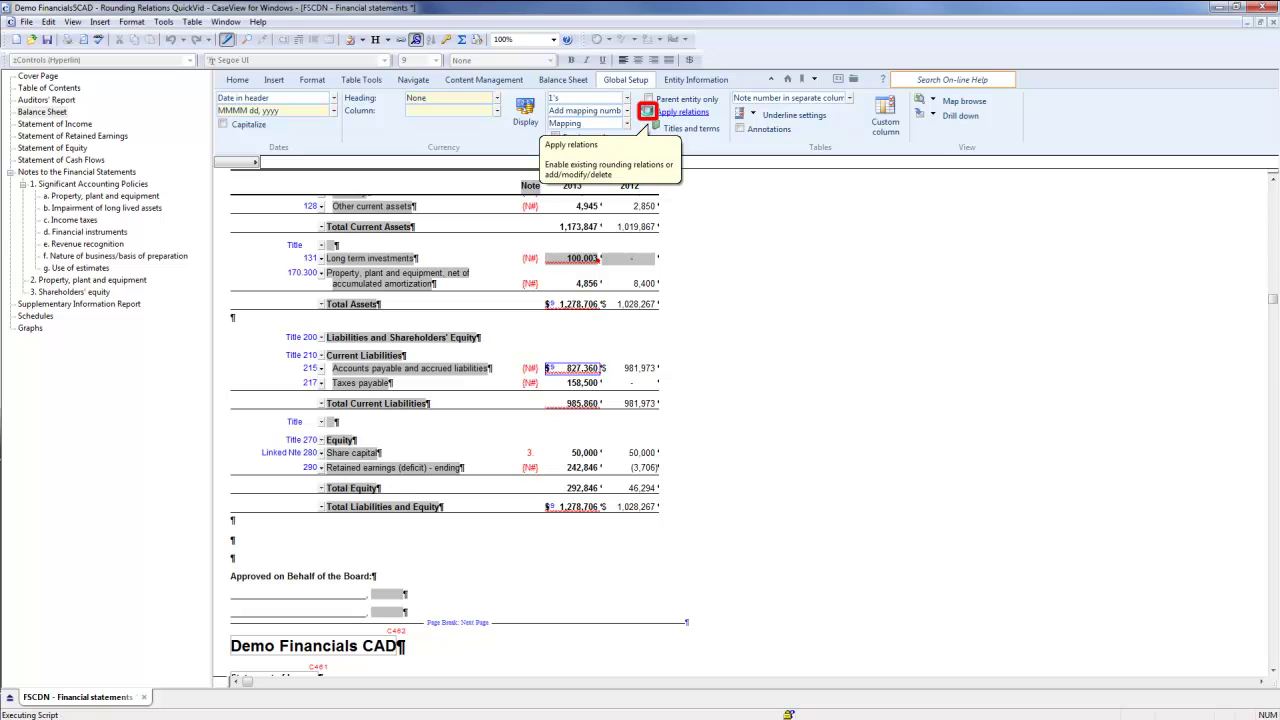
pyautogui.click(647, 111)
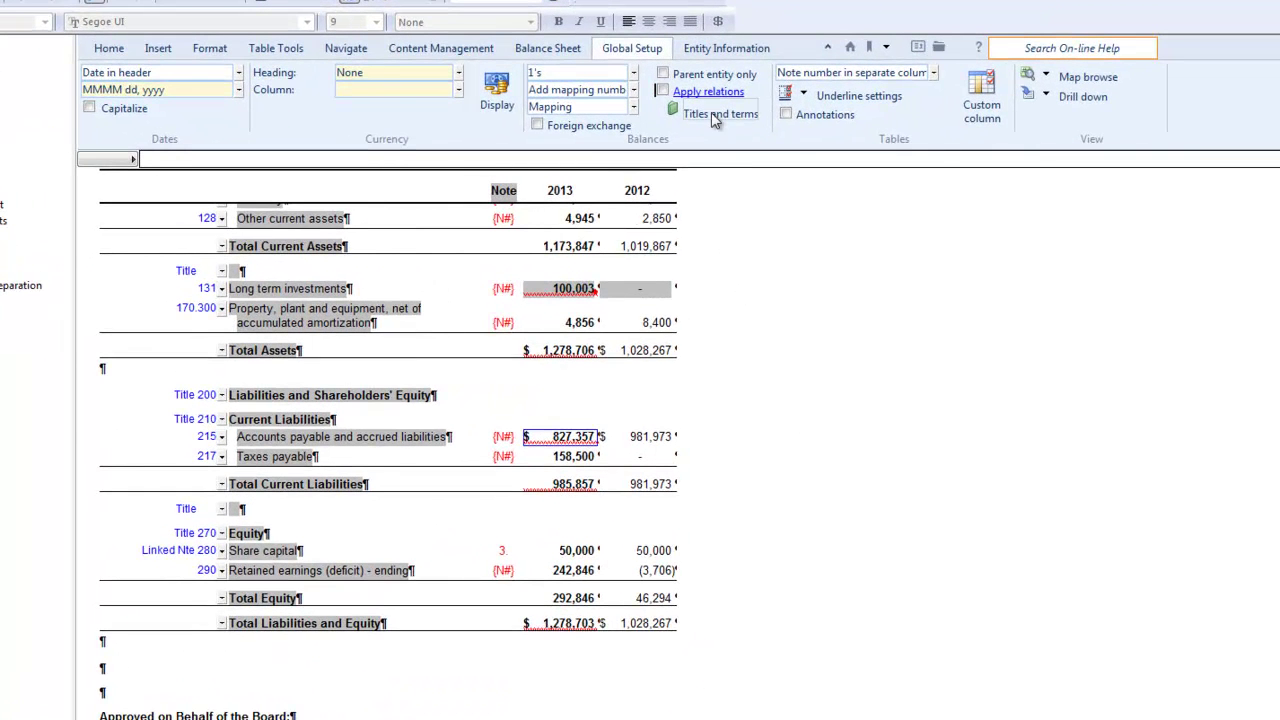
# - Open the rounding relation settings and load Rounding Relation QuickVid-Engagement for modification
pyautogui.click(710, 93)
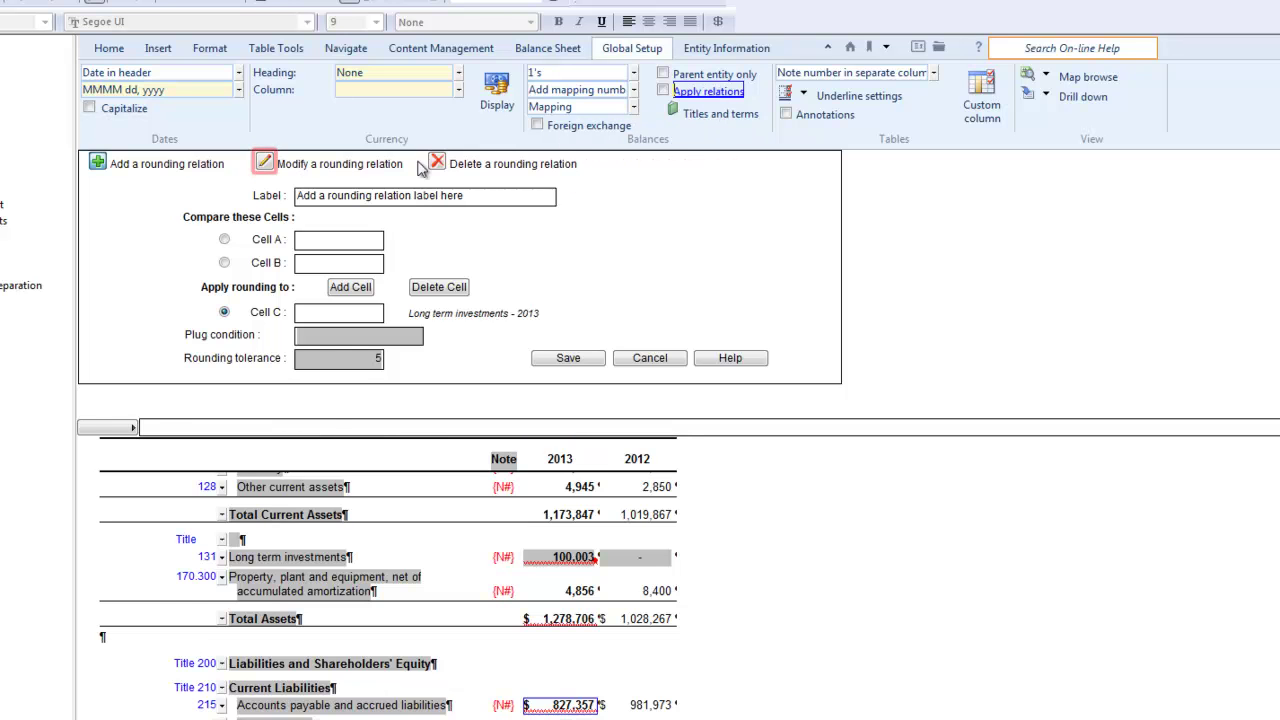
pyautogui.click(265, 163)
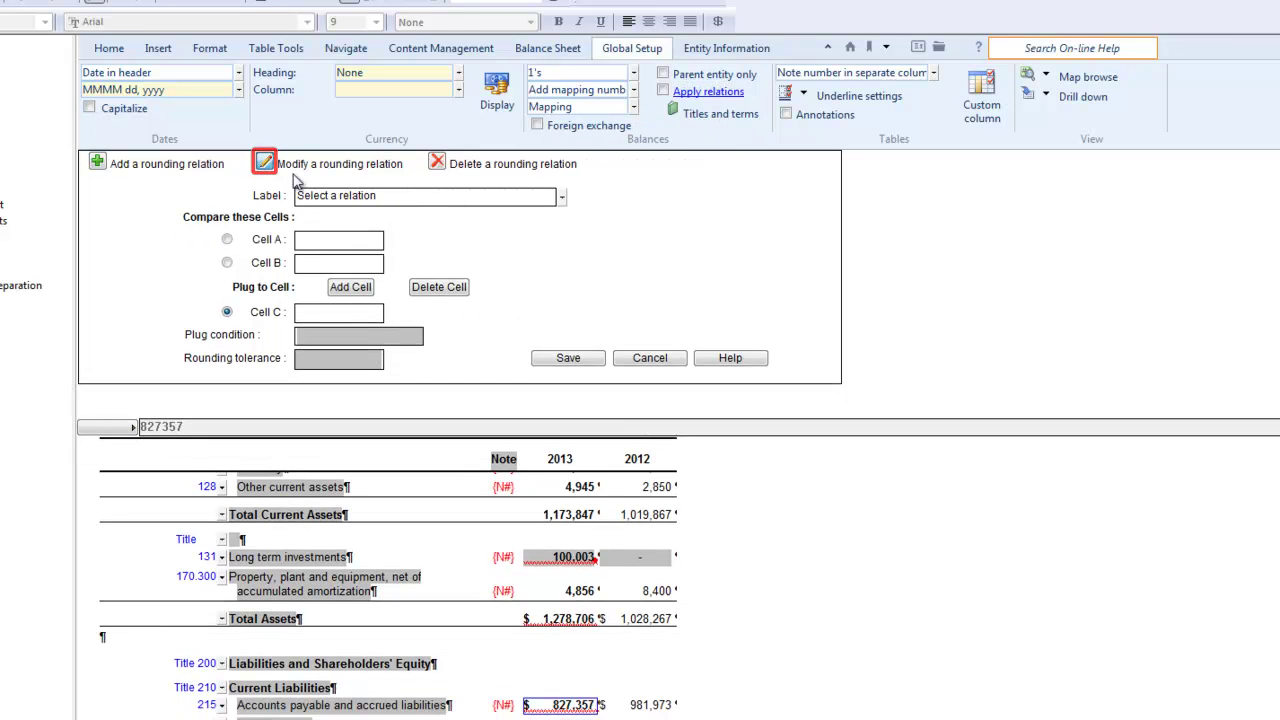
pyautogui.click(562, 198)
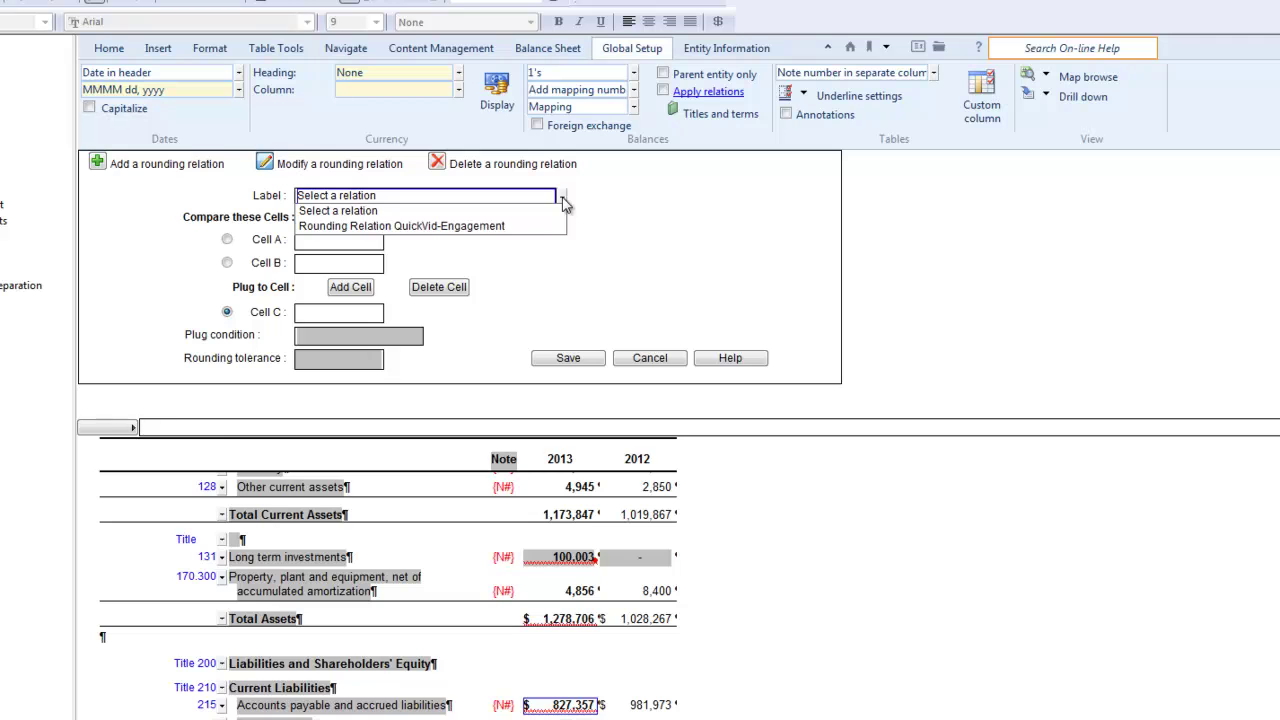
pyautogui.click(525, 226)
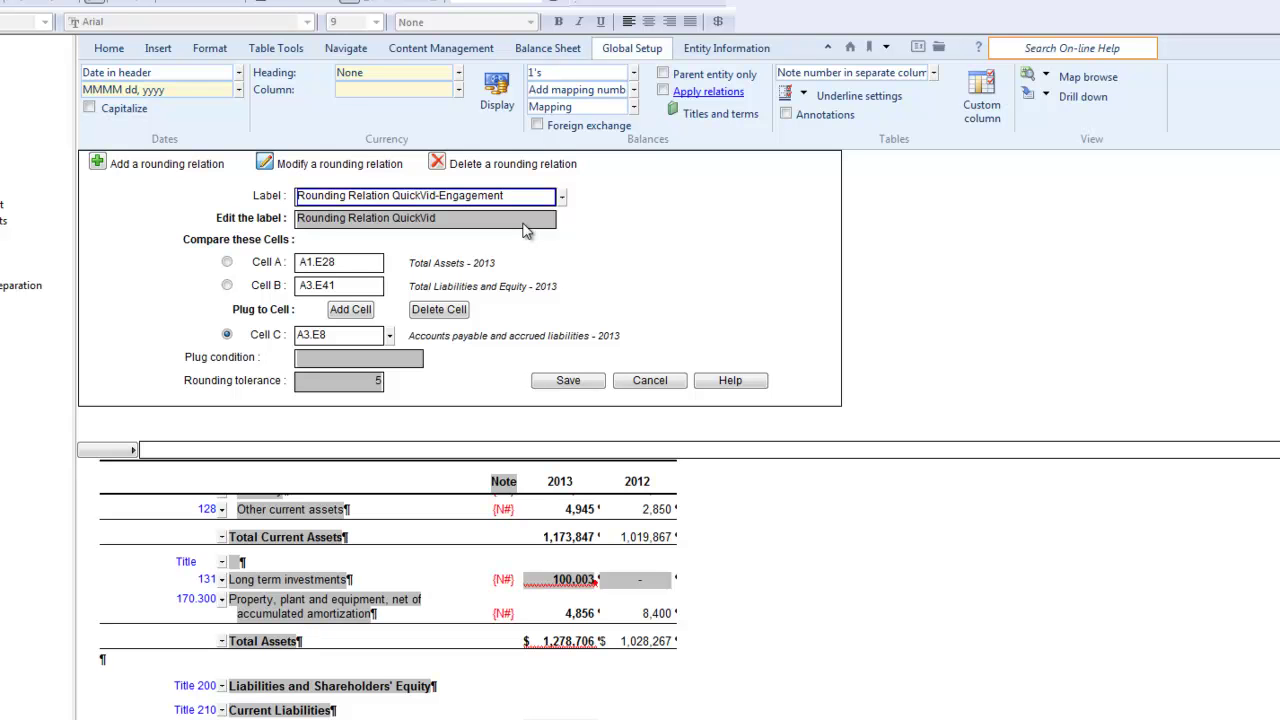
# - Change the rounding relation's label to Rounding Relations Outside of Tolerance
pyautogui.click(487, 221)
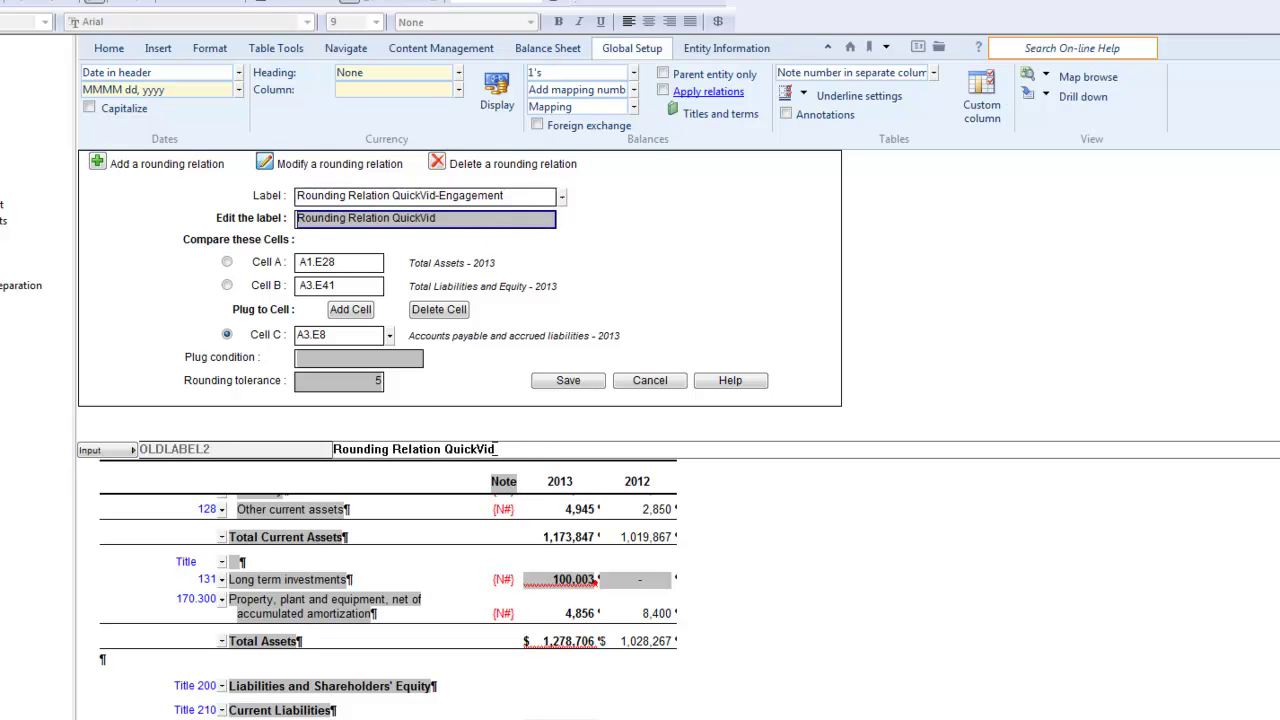
pyautogui.hotkey('shift', 'Left')
pyautogui.hotkey('shift', 'Left')
pyautogui.hotkey('shift', 'Left')
pyautogui.hotkey('shift', 'Left')
pyautogui.hotkey('shift', 'Left')
pyautogui.hotkey('shift', 'Left')
pyautogui.hotkey('shift', 'Left')
pyautogui.hotkey('shift', 'Left')
pyautogui.write('Outside of Tolerance')
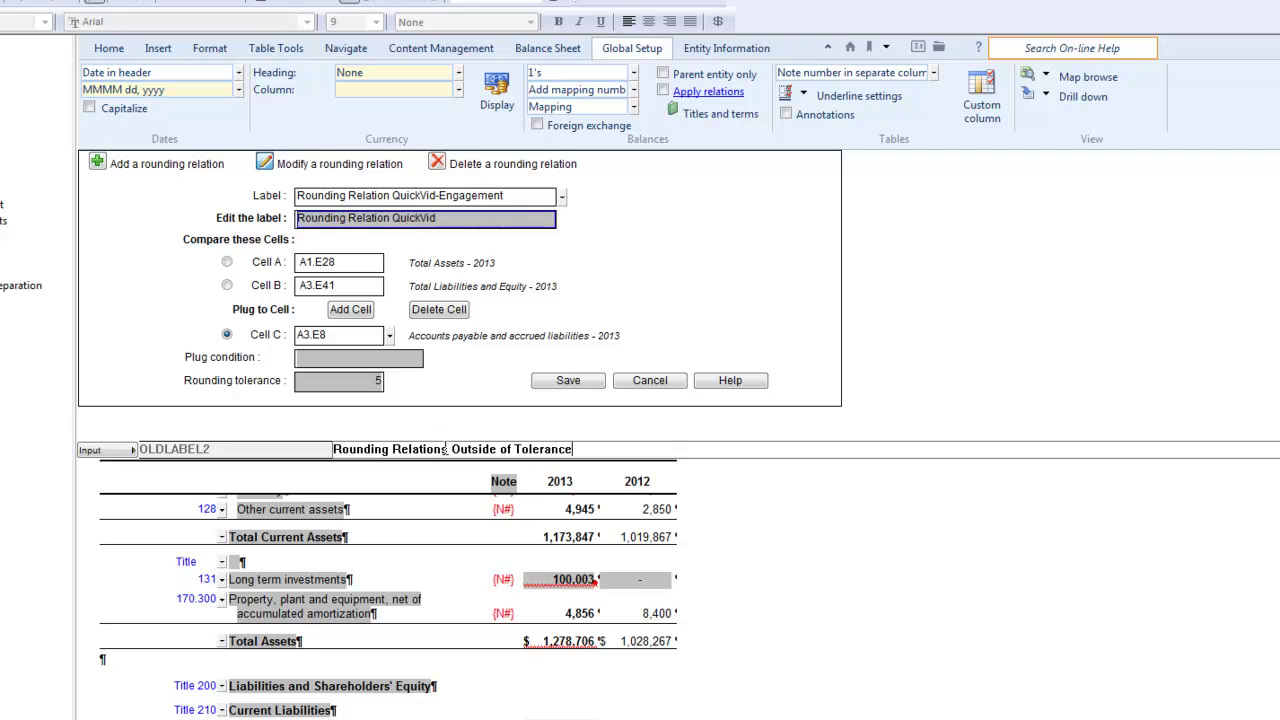
pyautogui.press('Return')
# - Set the relation's rounding tolerance to 2 and save the modified rounding relation
pyautogui.click(378, 386)
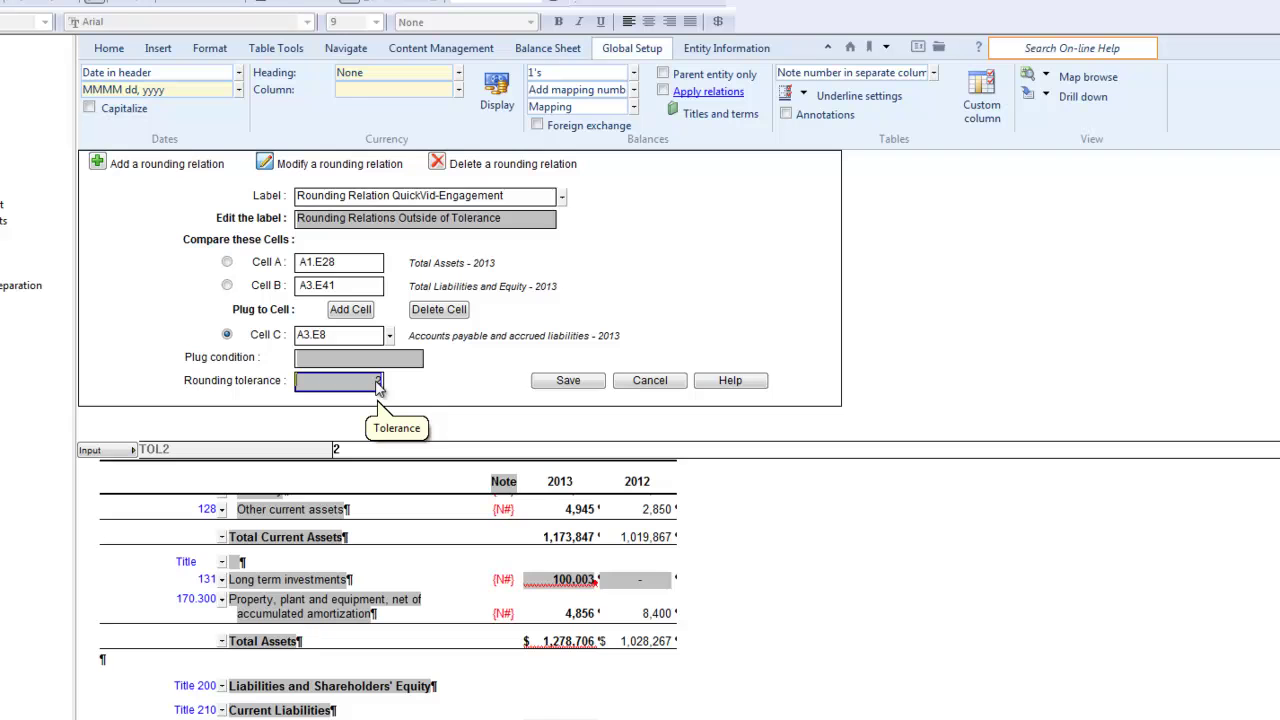
pyautogui.click(568, 381)
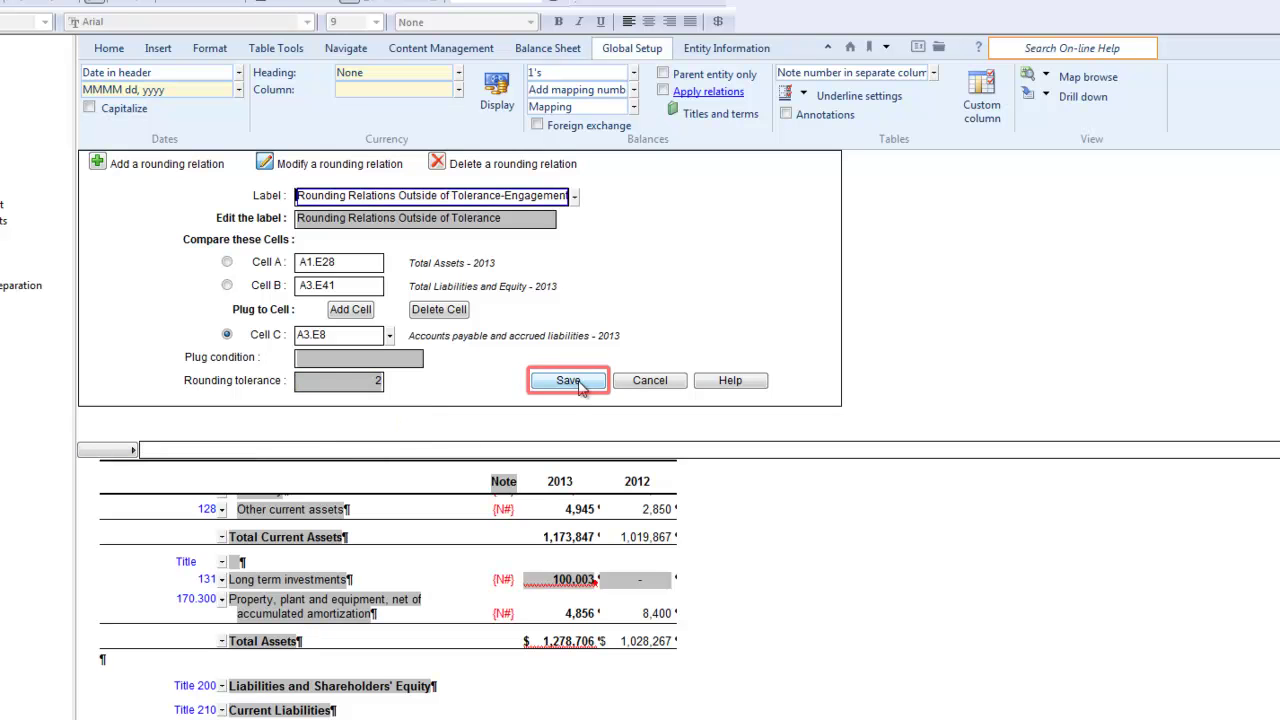
pyautogui.click(568, 381)
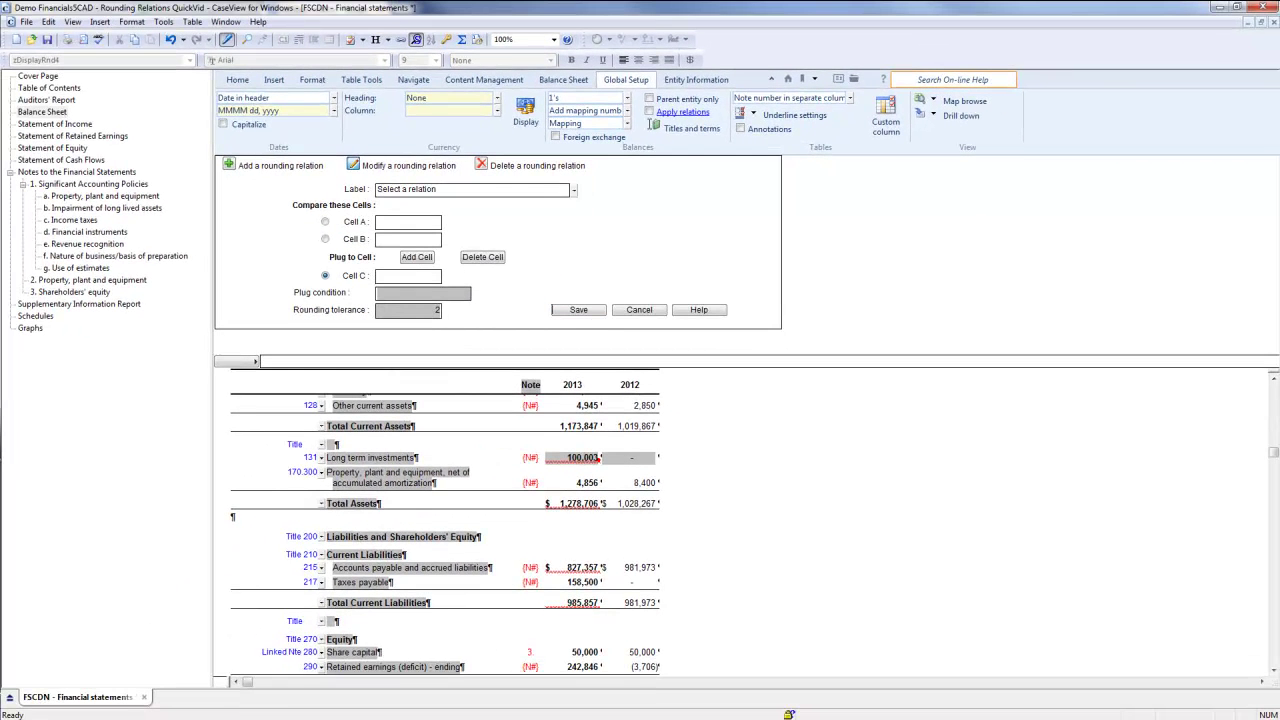
# - Test the modified relation by switching Apply relations on and back off, closing the recalculation error reports
pyautogui.click(649, 112)
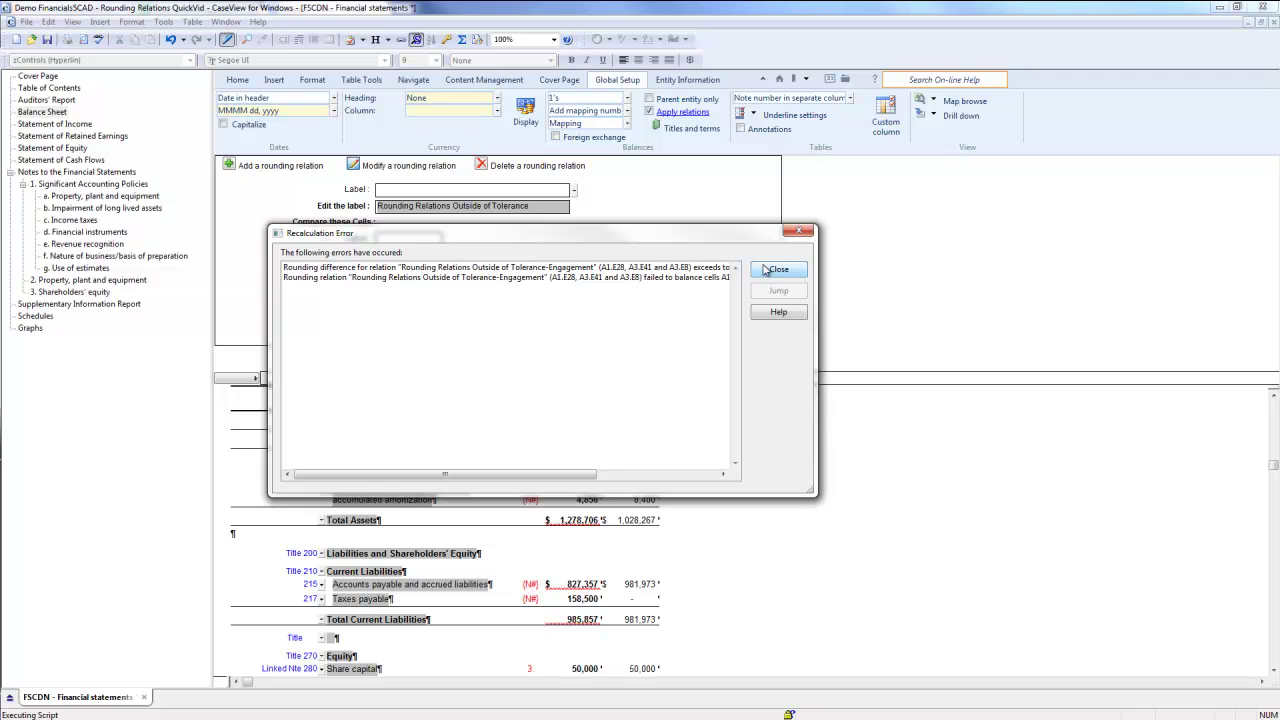
pyautogui.click(765, 270)
pyautogui.click(769, 274)
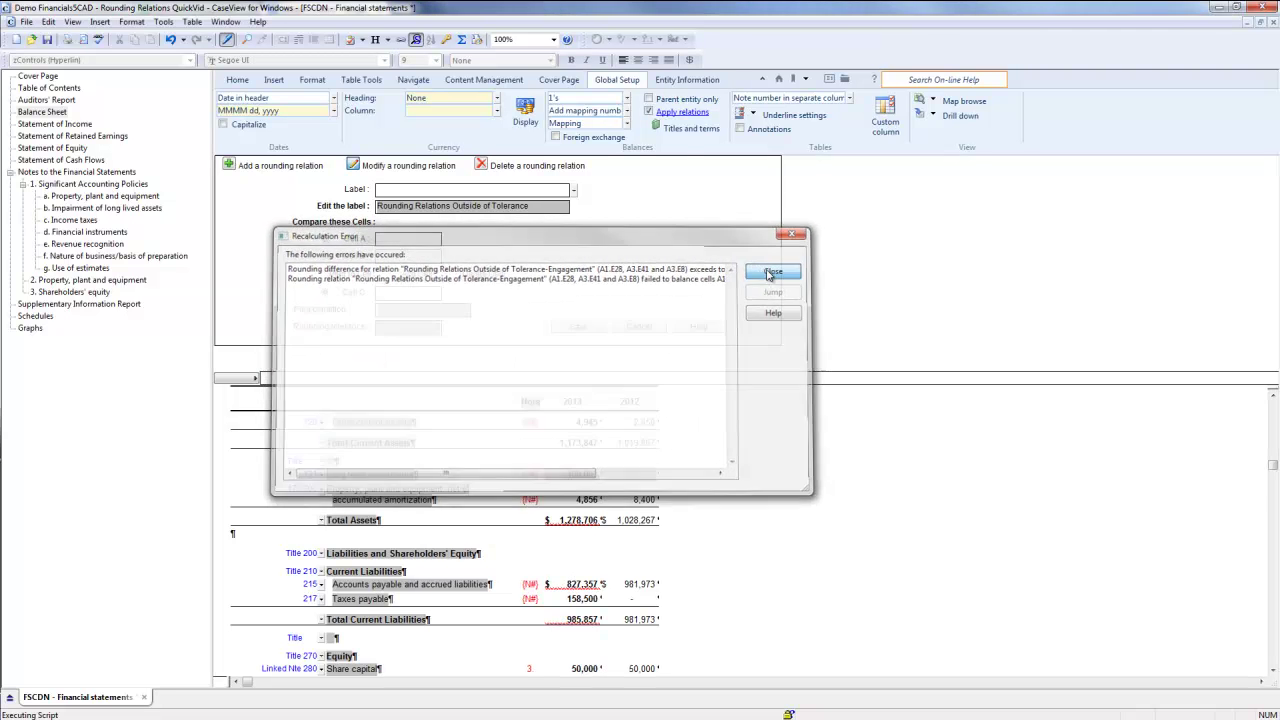
pyautogui.click(768, 272)
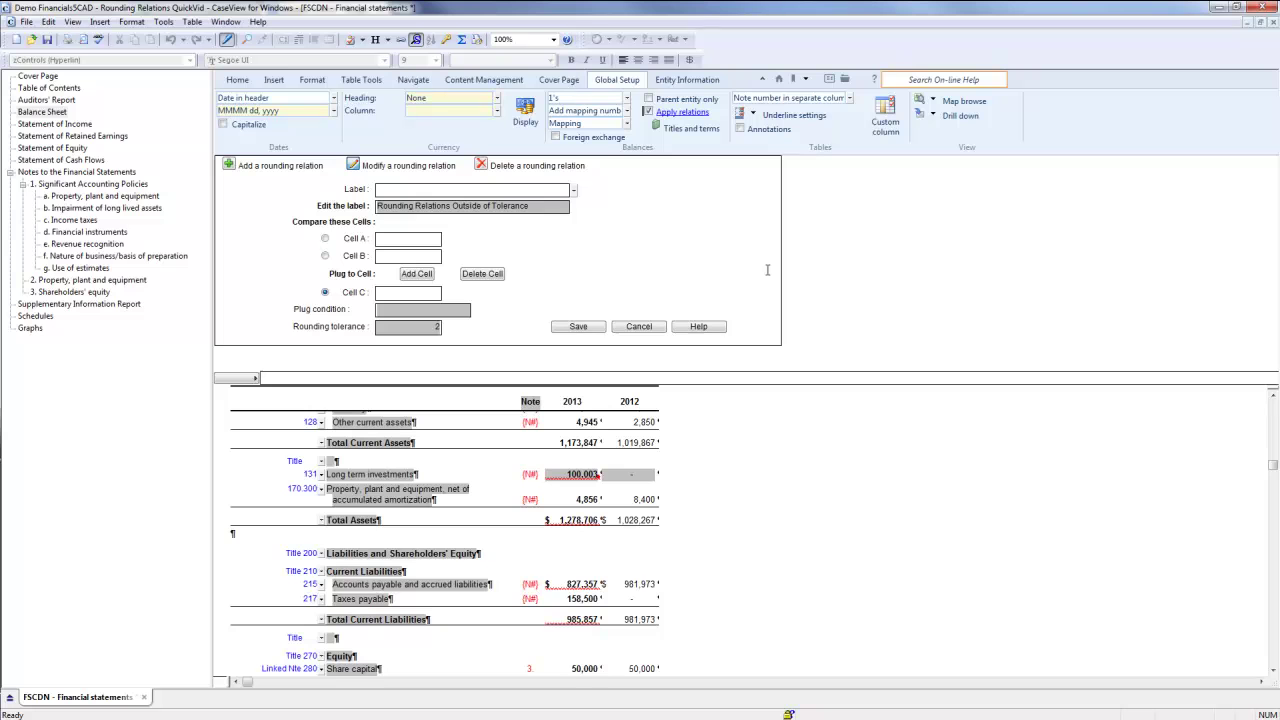
pyautogui.click(647, 111)
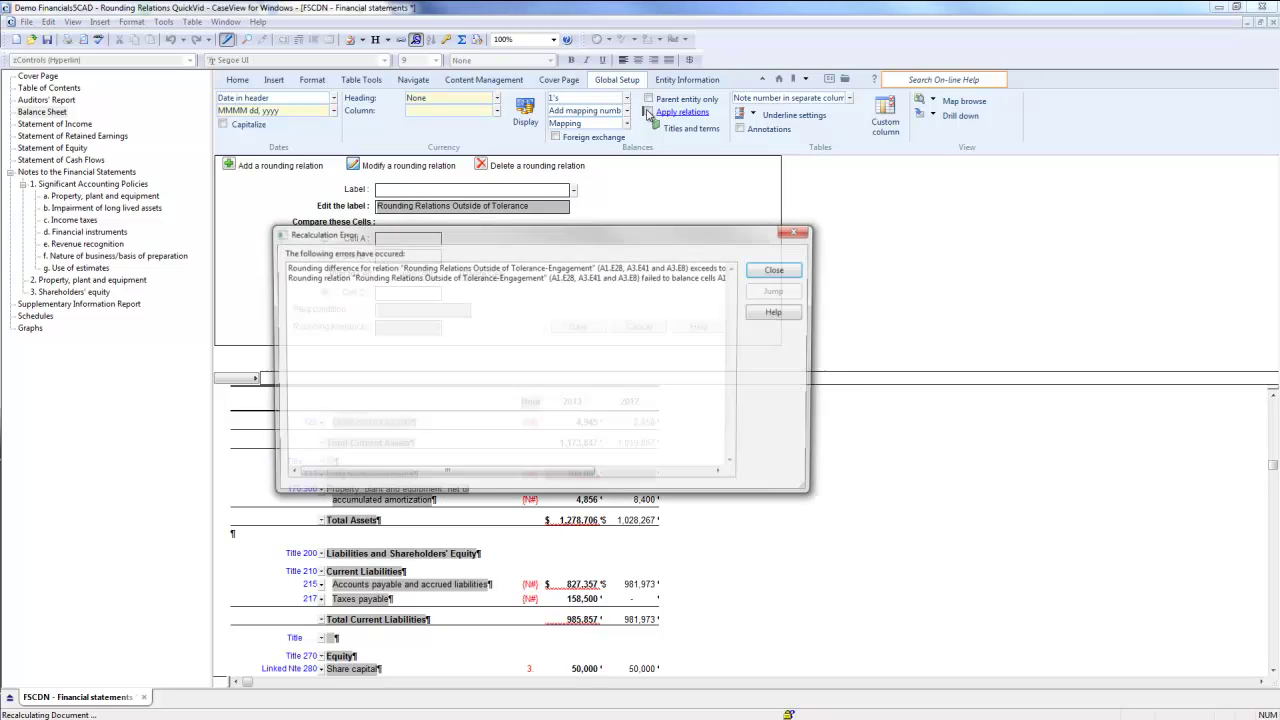
pyautogui.click(770, 270)
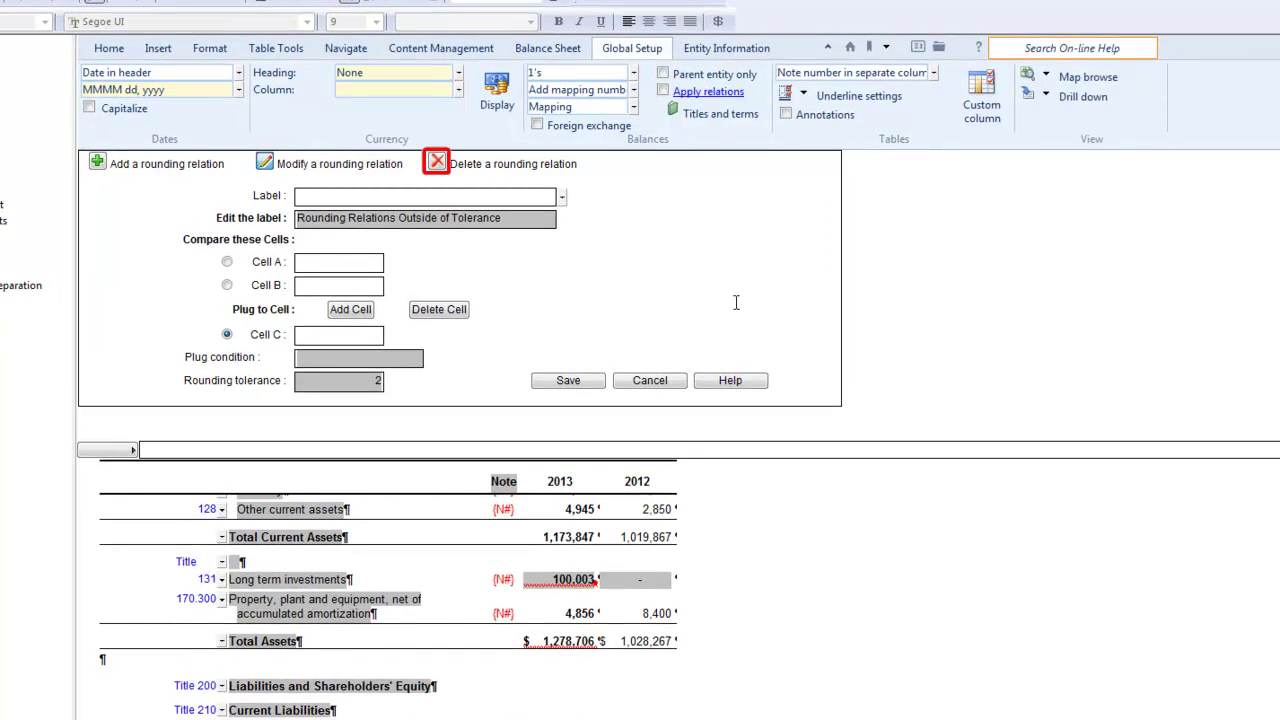
# - Delete the Rounding Relations Outside of Tolerance-Engagement rounding relation and confirm its removal
pyautogui.click(439, 166)
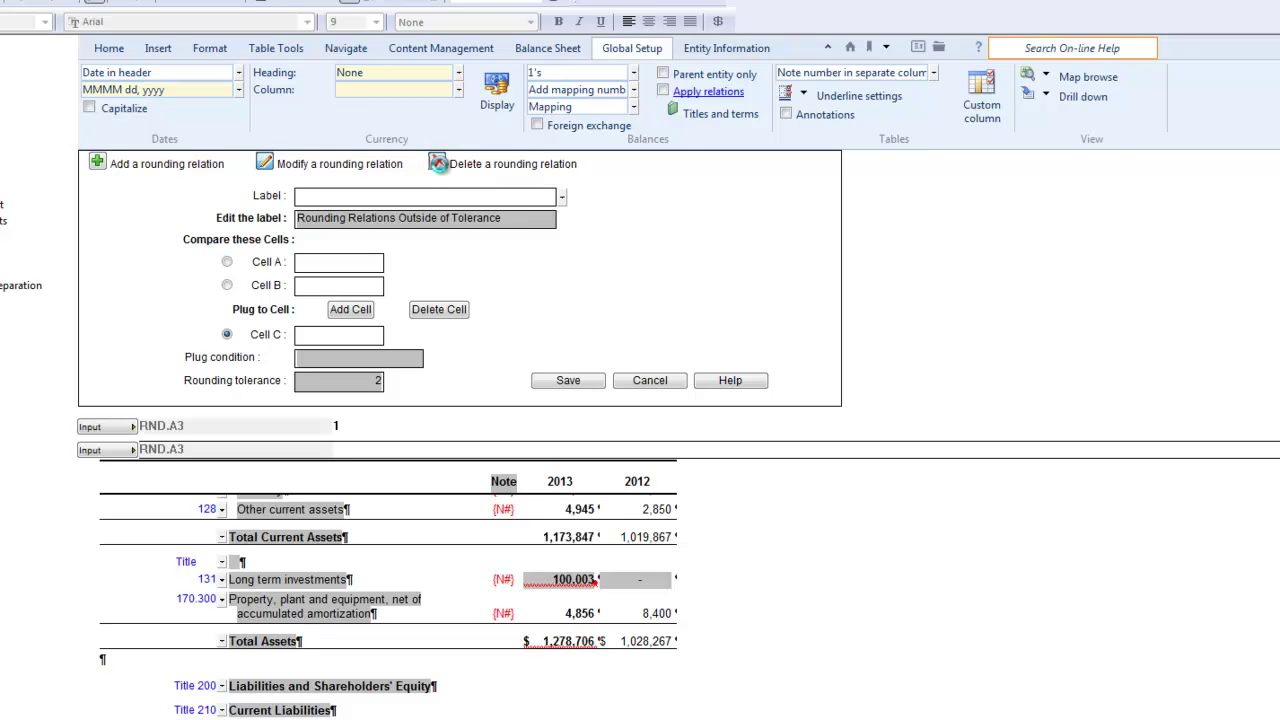
pyautogui.click(560, 200)
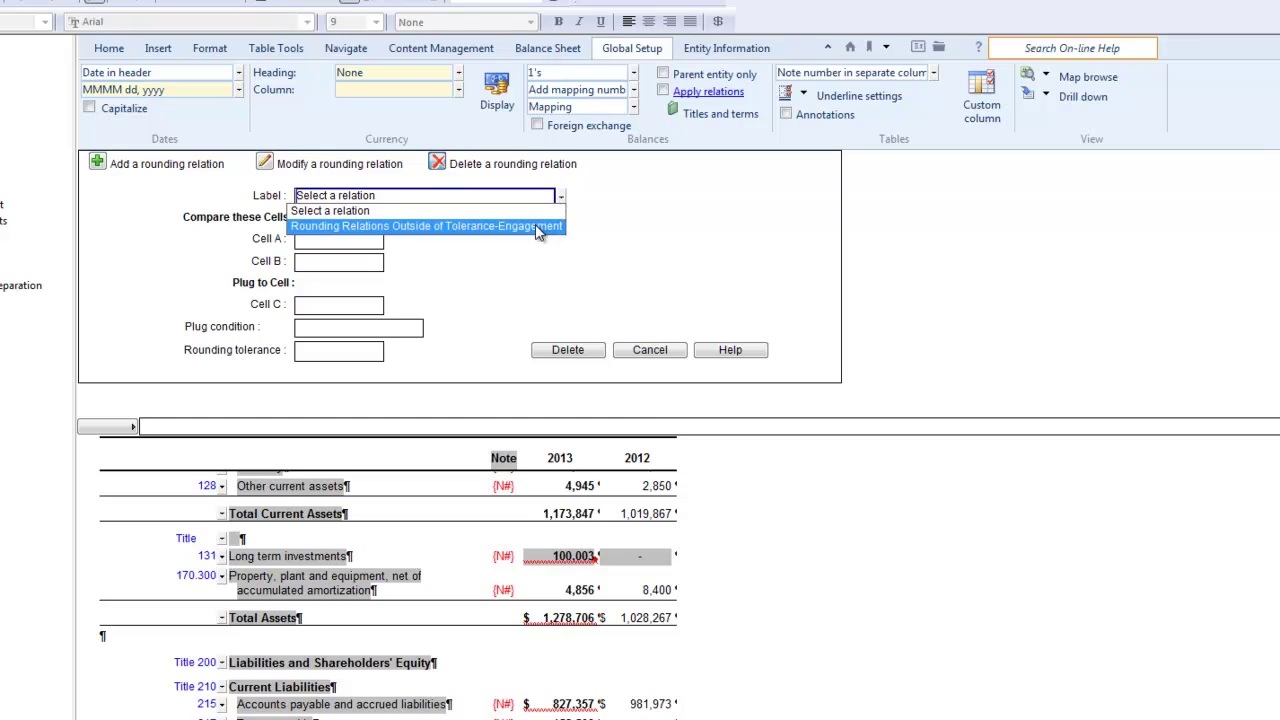
pyautogui.click(535, 226)
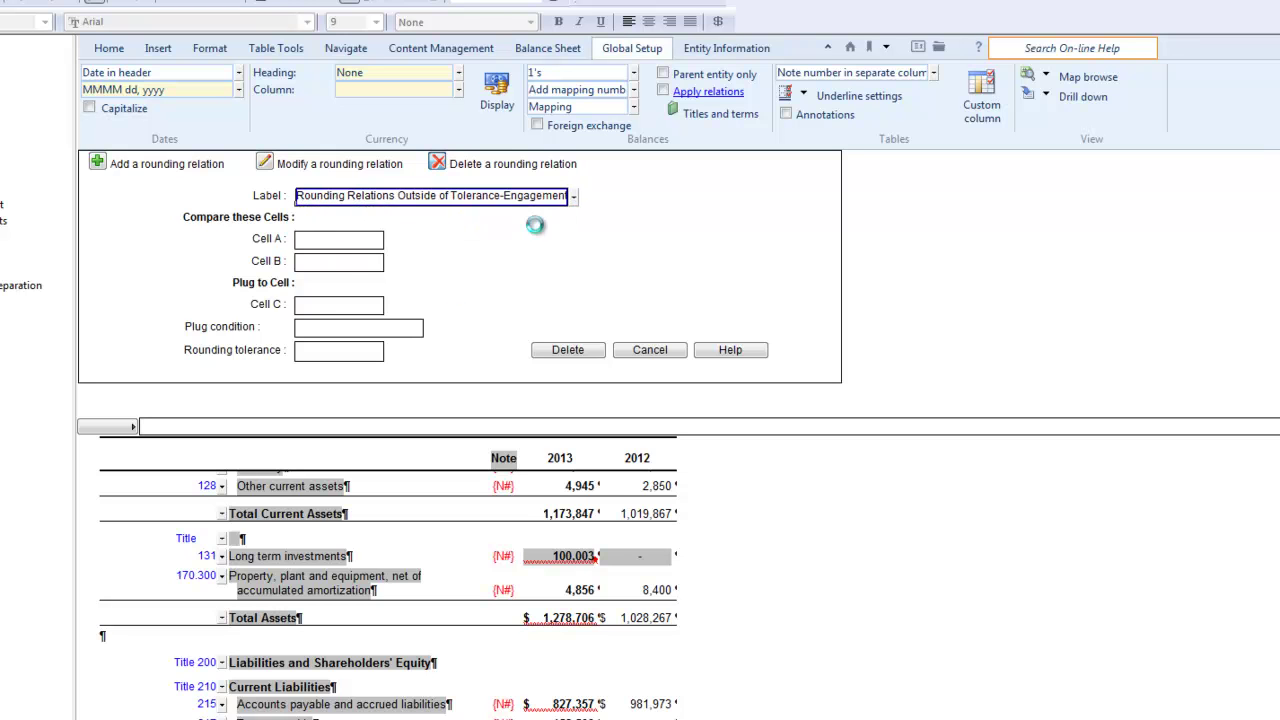
pyautogui.click(568, 350)
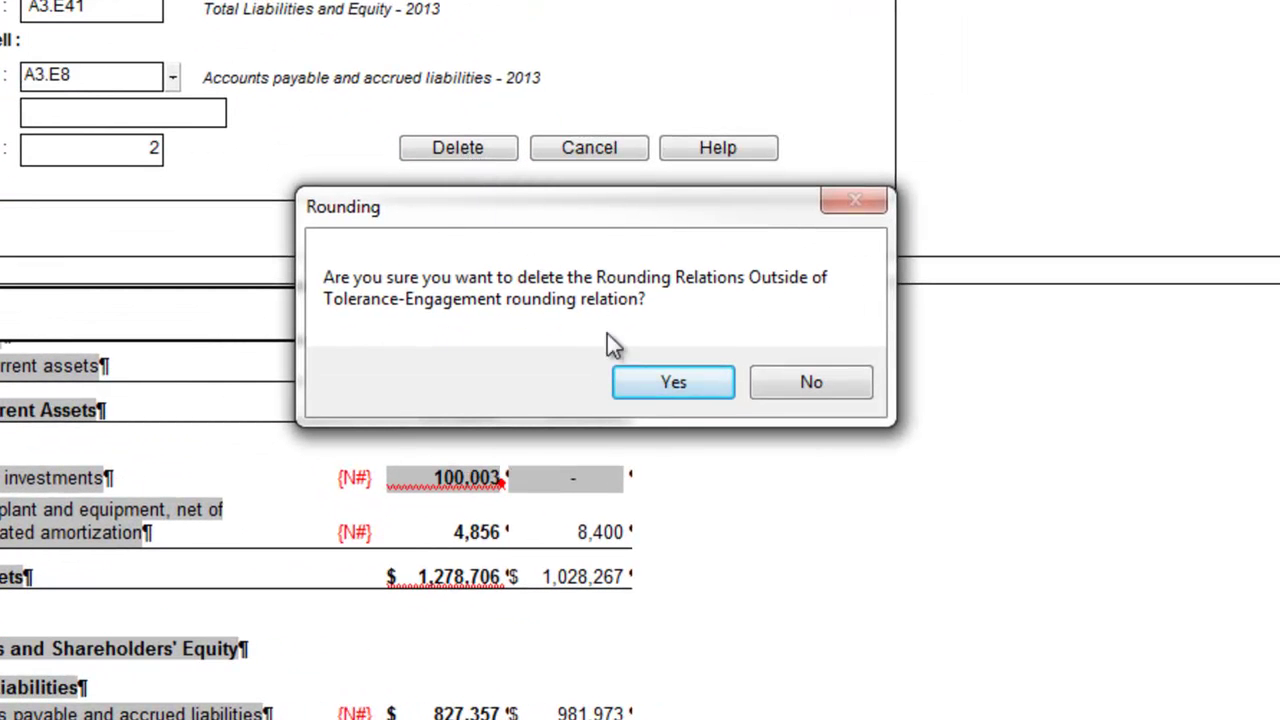
pyautogui.click(677, 395)
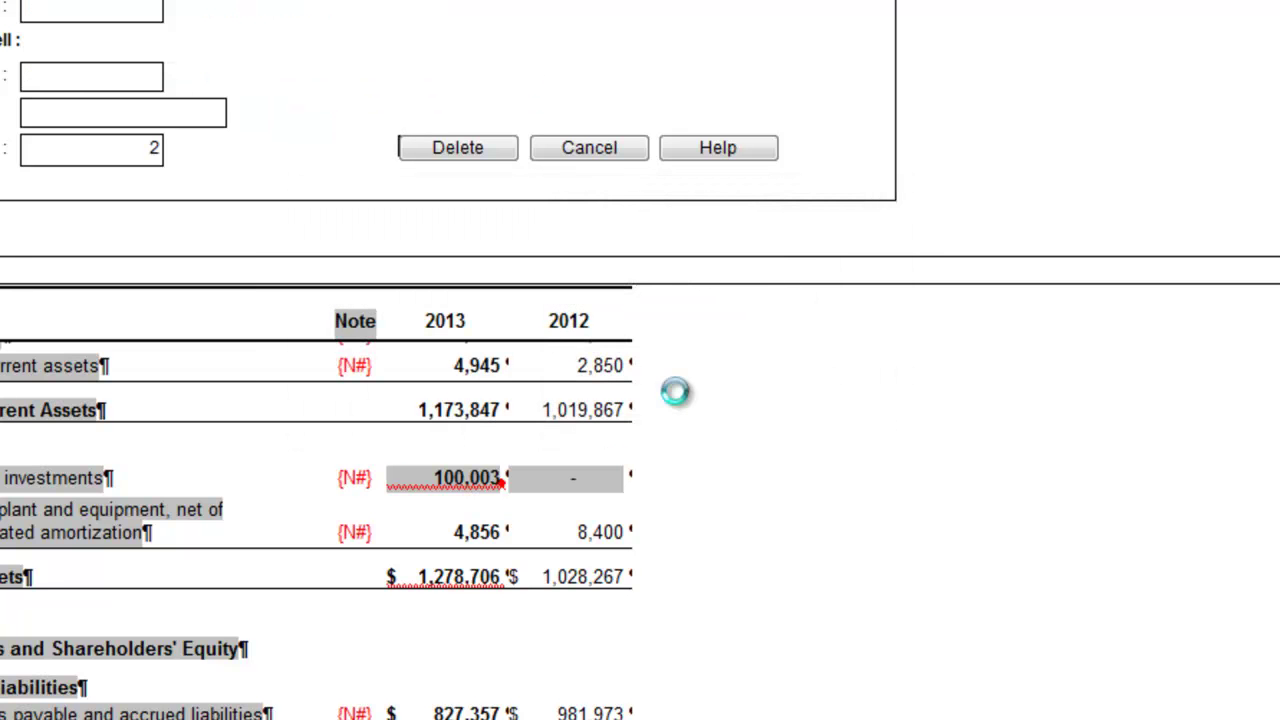